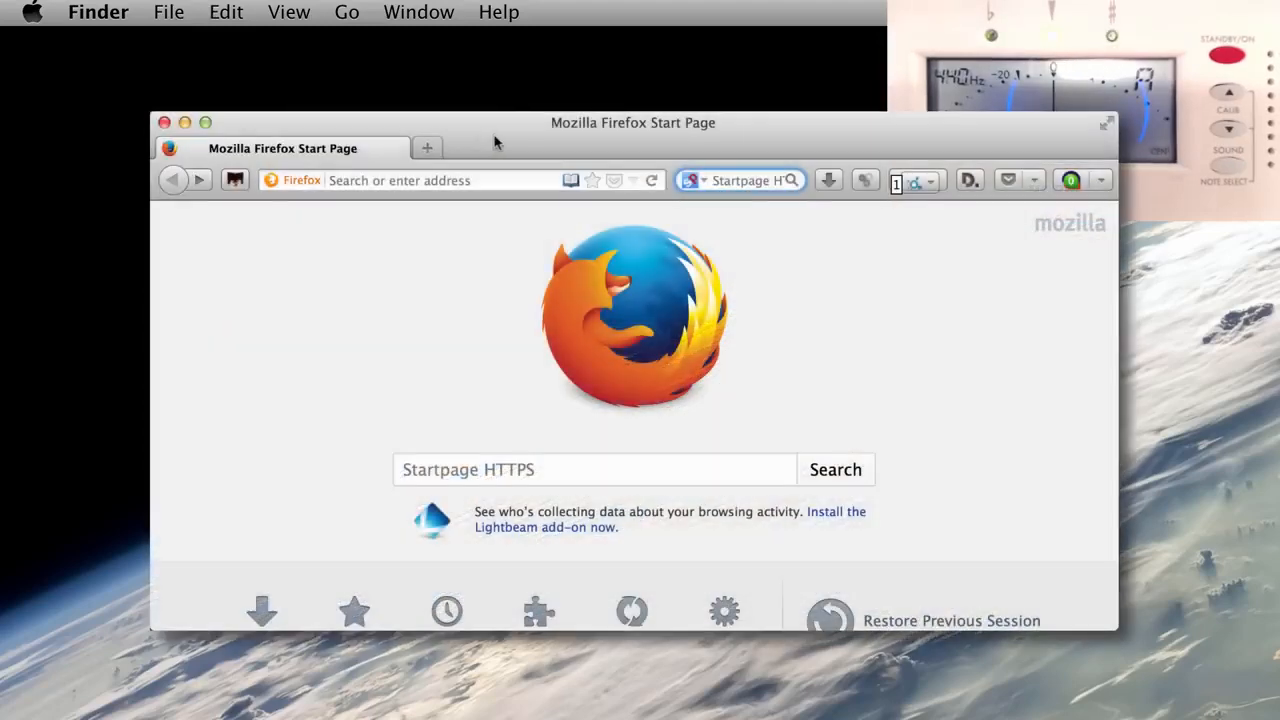
Search the web for audacity and open the Audacity: Free Audio Editor and Recorder site
left_click(722, 180)
type("aud")
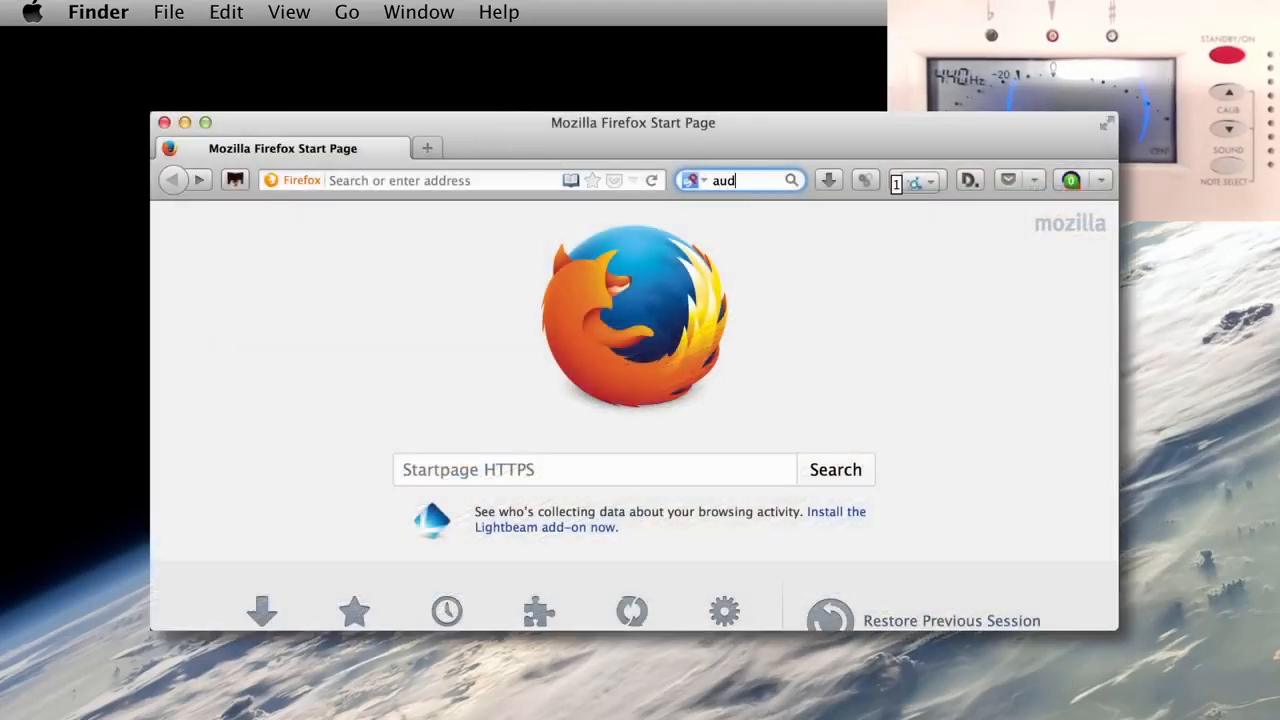
type("acity")
key("Return")
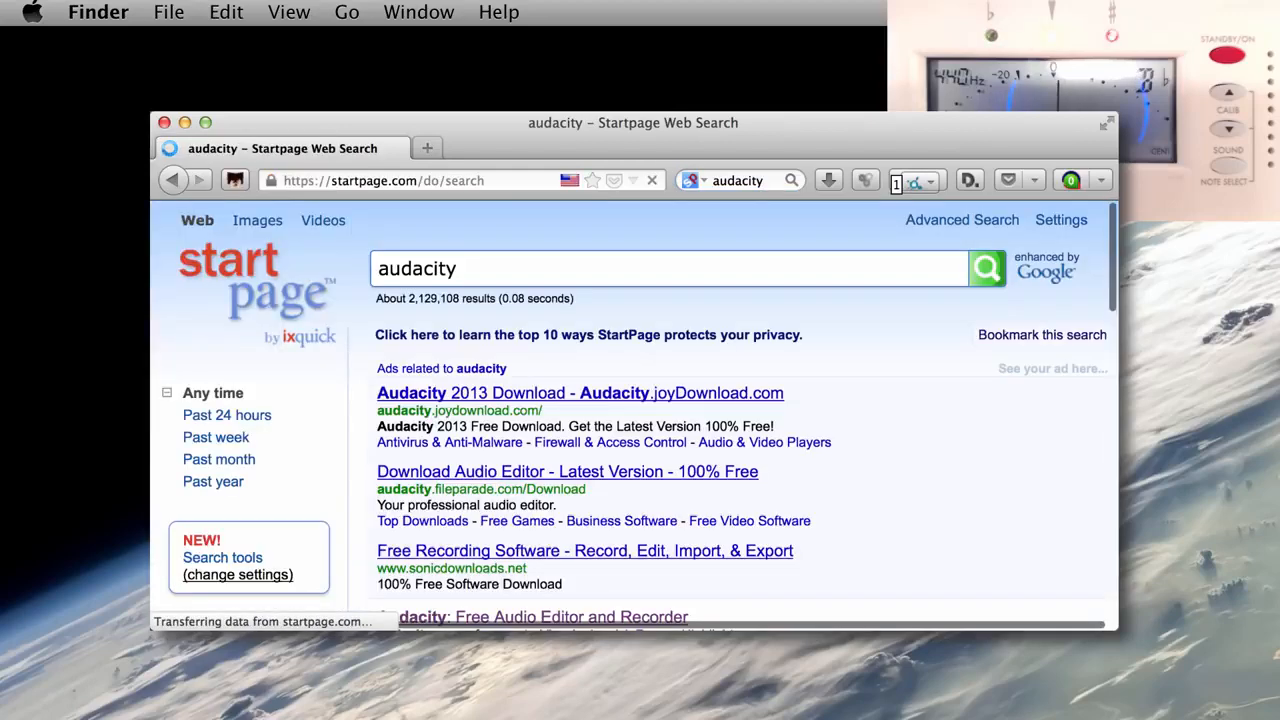
scroll(960, 521, "down", 3)
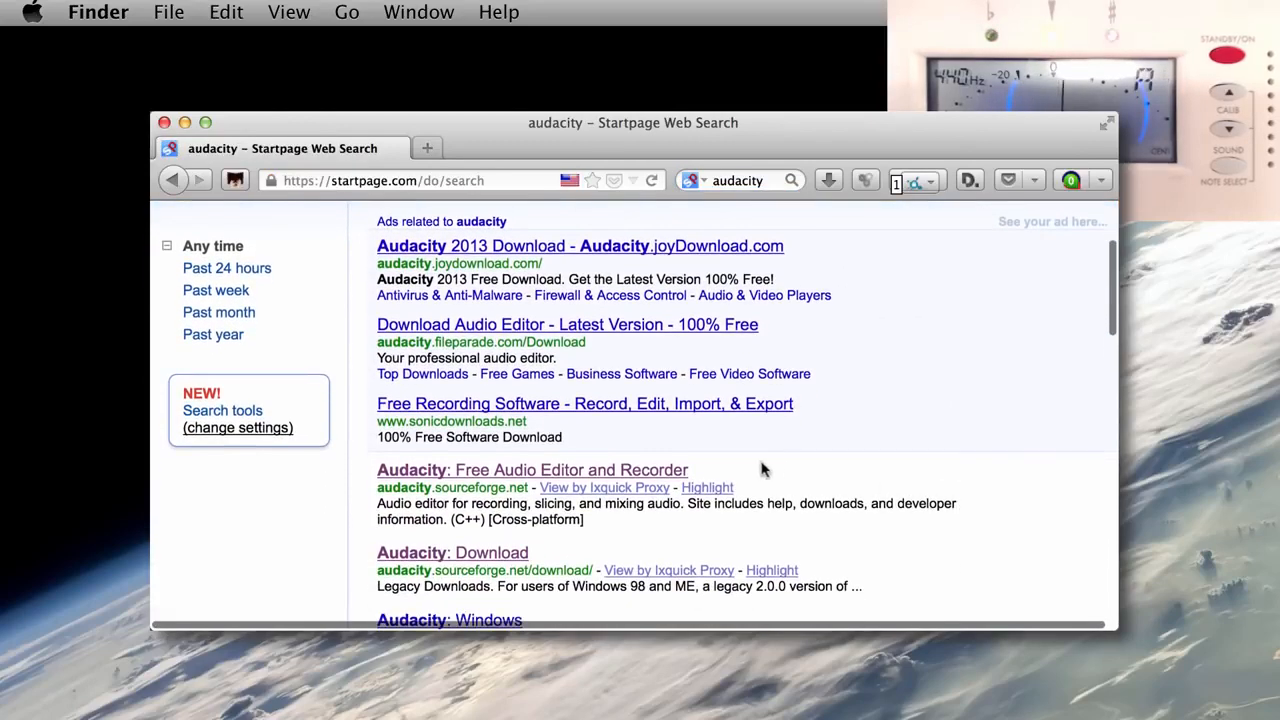
left_click(663, 469)
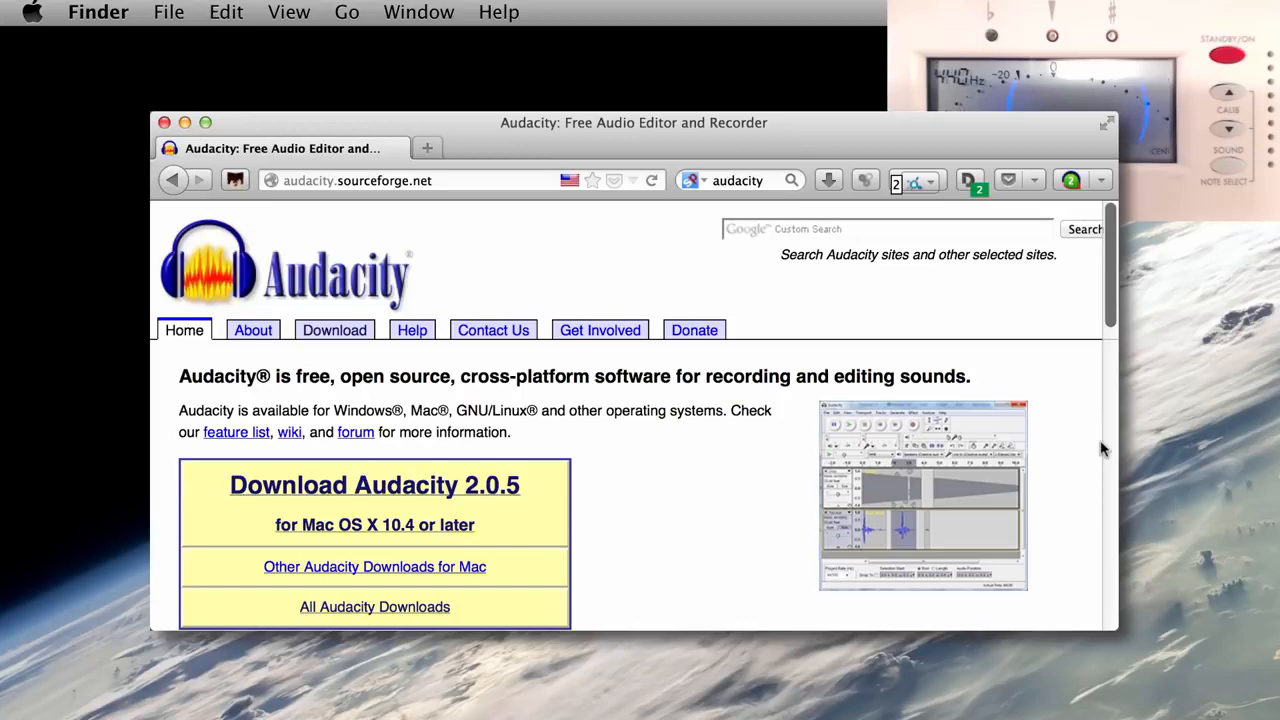
left_click_drag(504, 124, 503, 120)
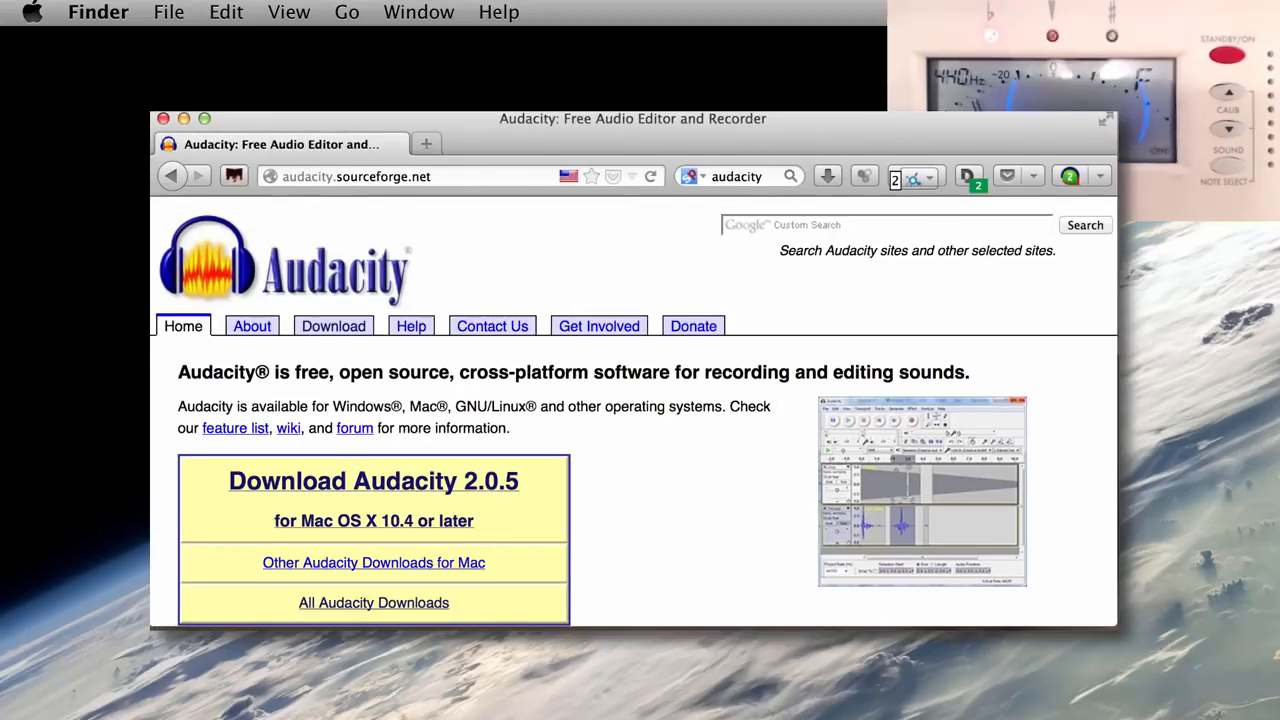
Search the web for adobe audition and view the Adobe Audition CC product page on adobe.com
key("super+k")
type("a")
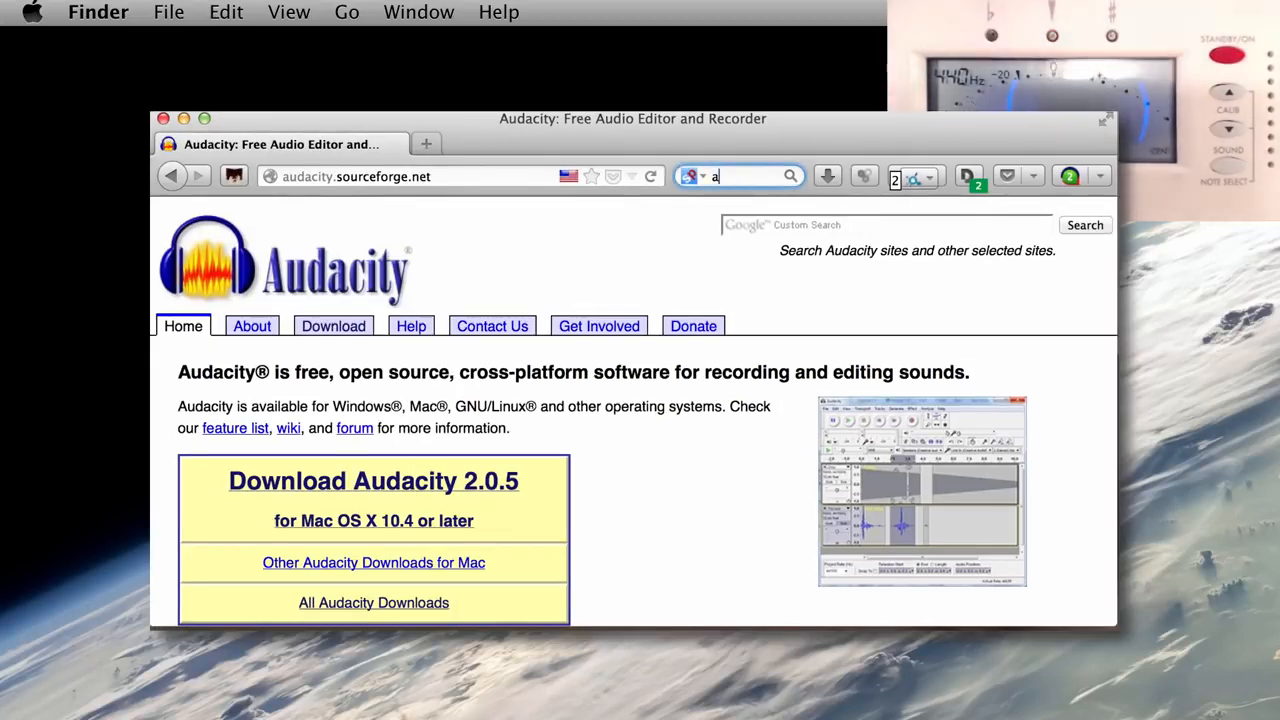
type("dobe audition")
key("Return")
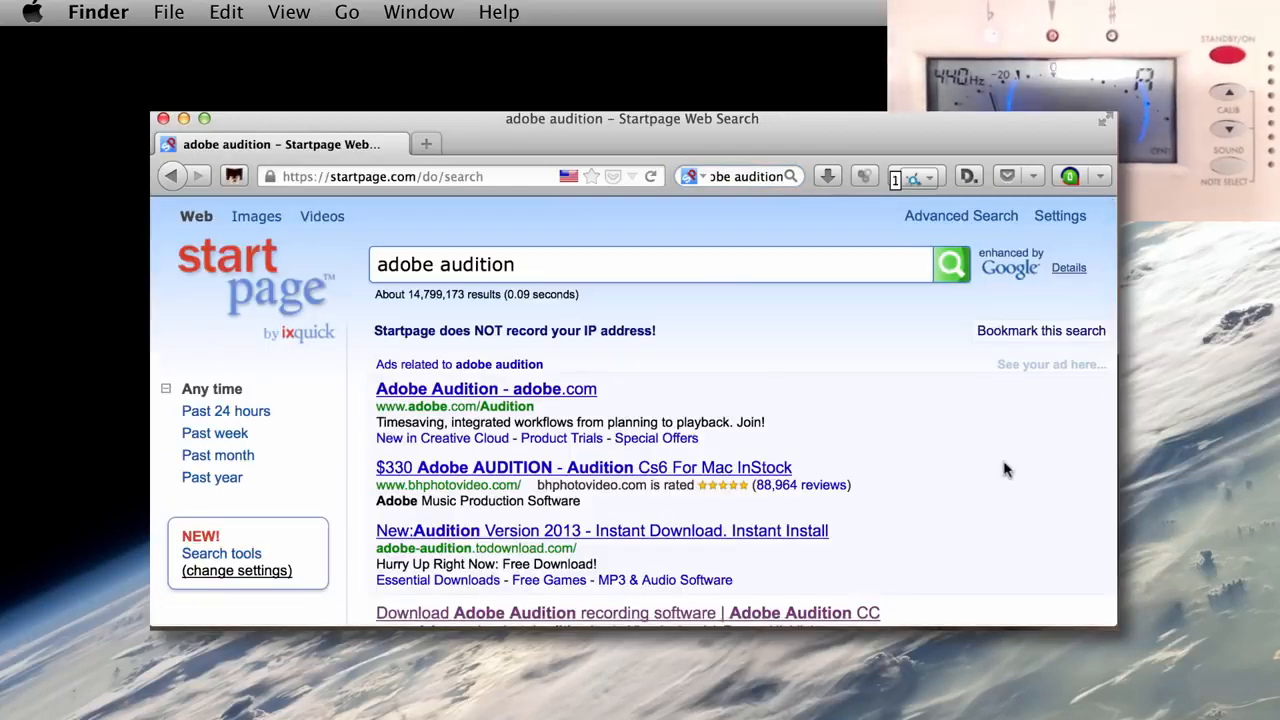
scroll(1005, 470, "down", 3)
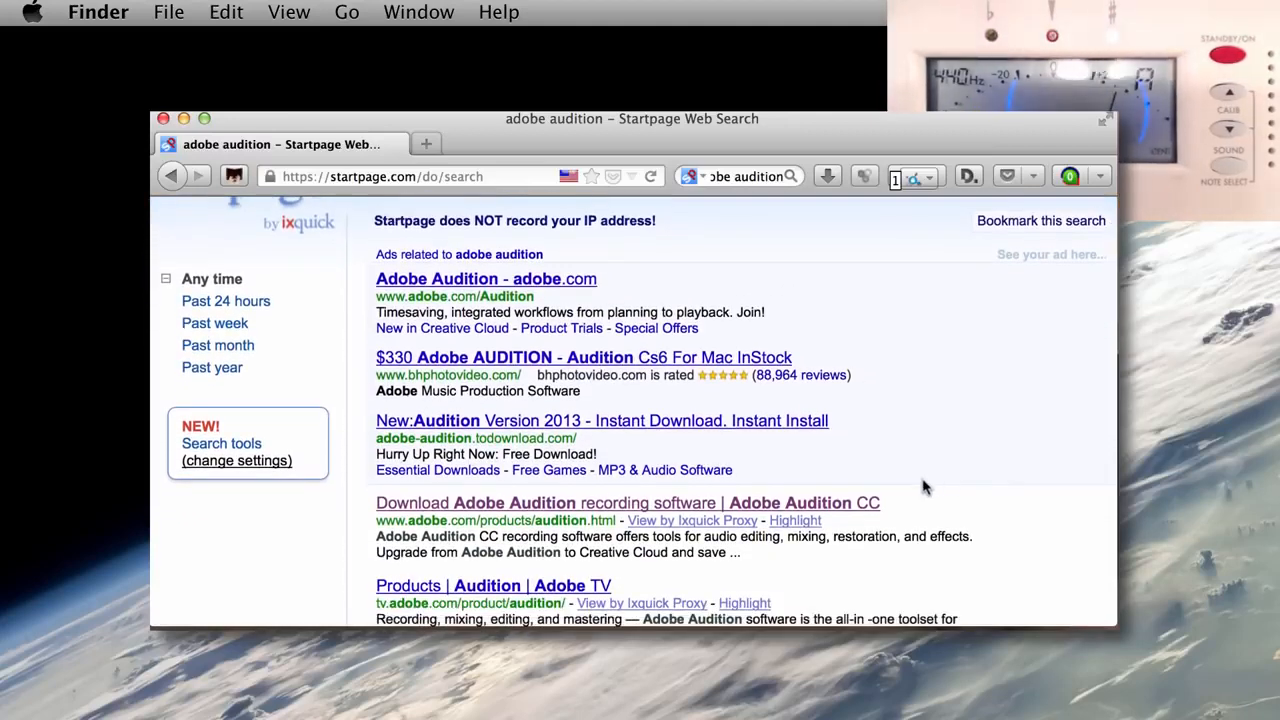
left_click(876, 505)
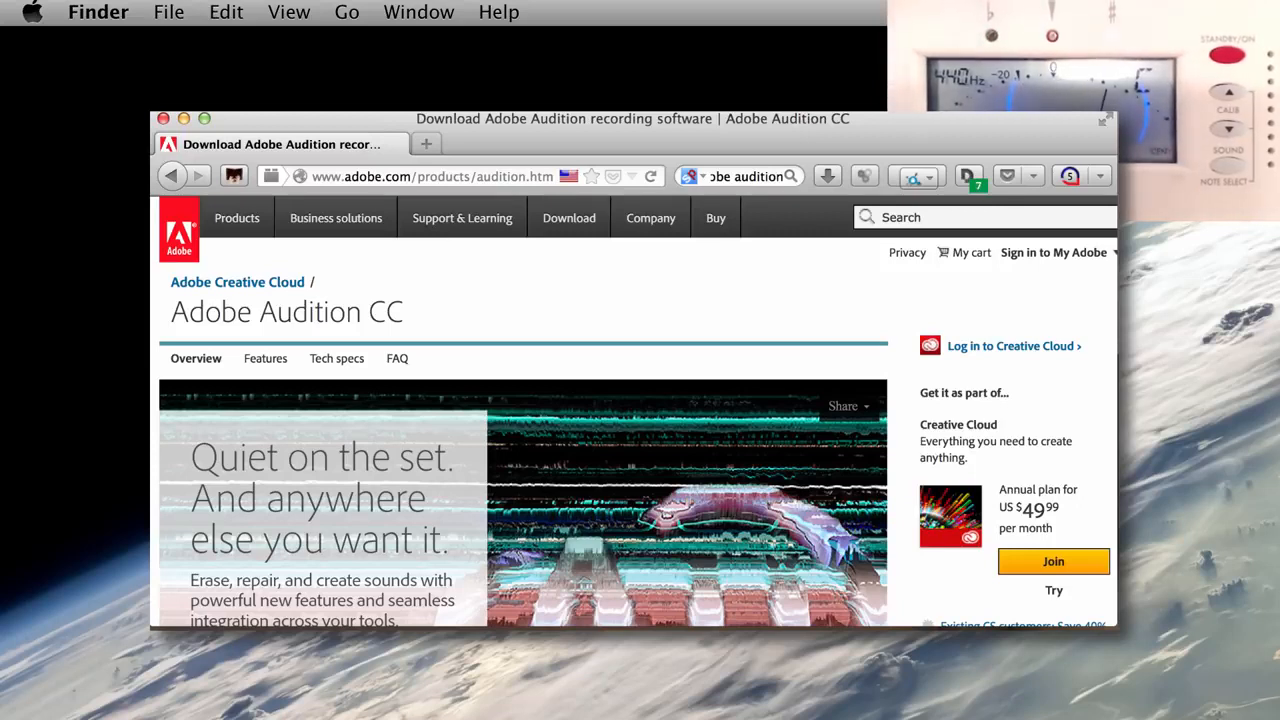
scroll(1094, 529, "down", 3)
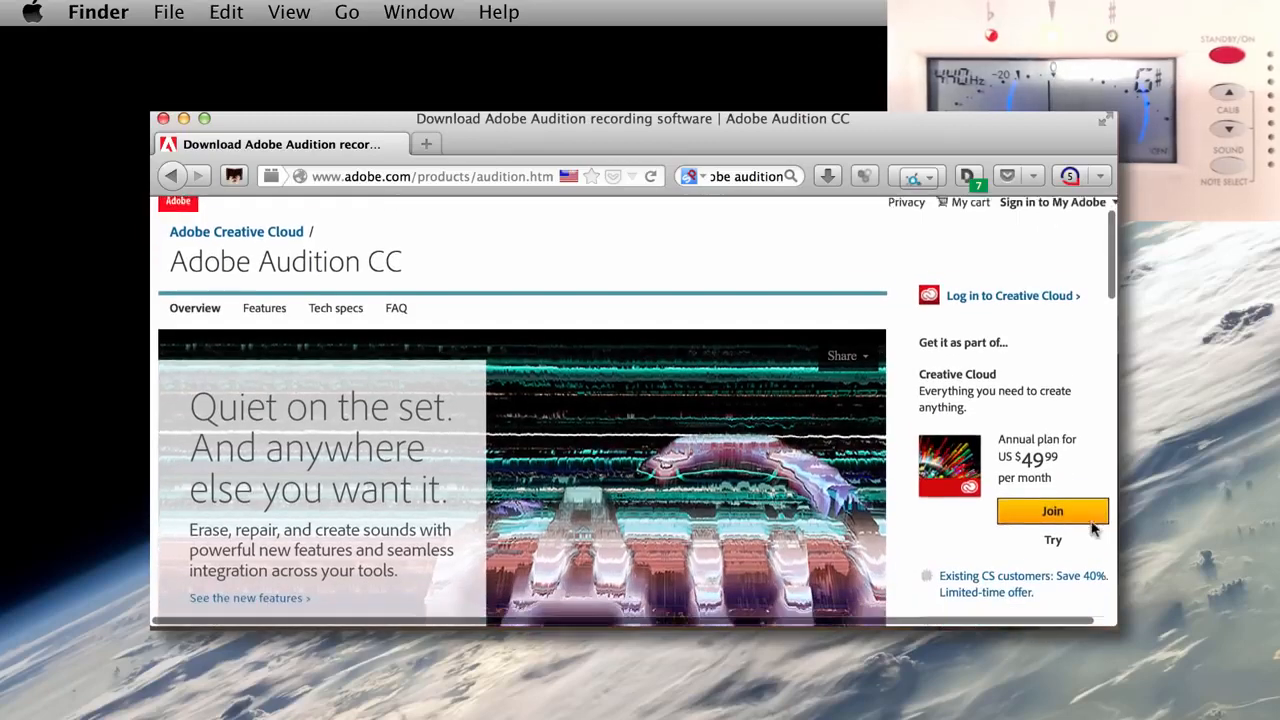
scroll(1094, 529, "down", 5)
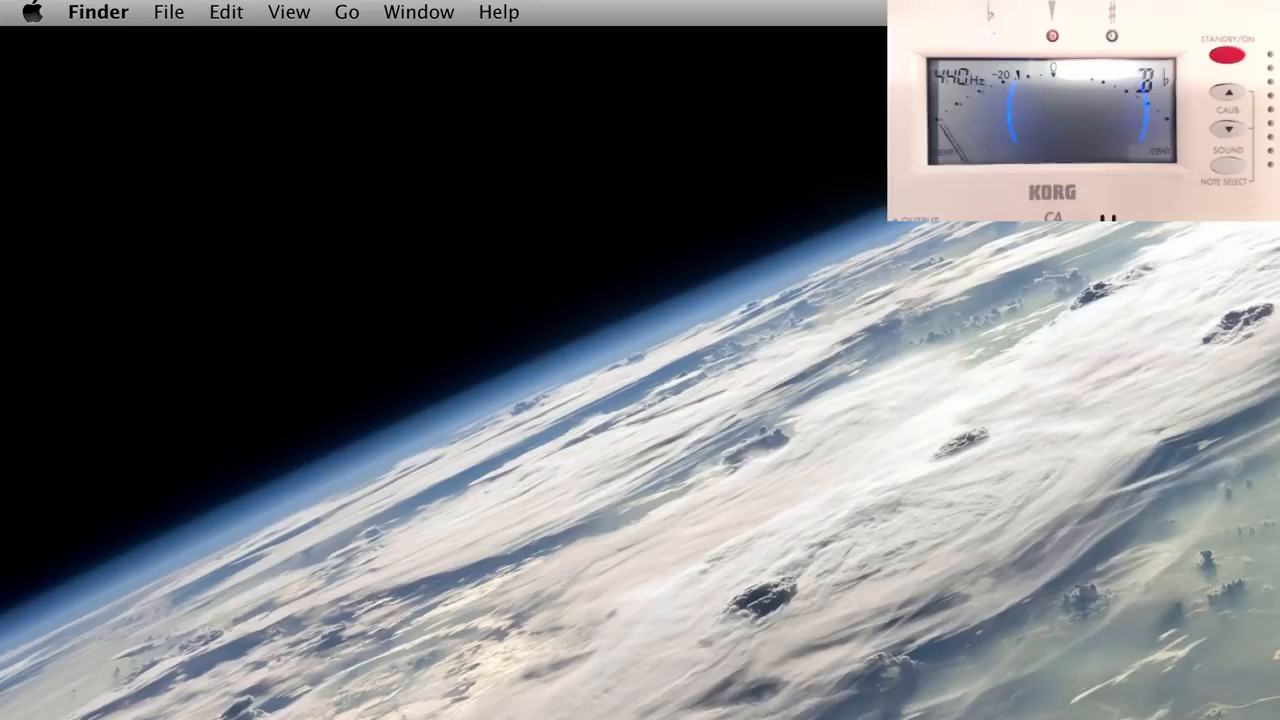
Open sample-440hz-track.mp3 from the desktop in Audacity and play a short stretch from its start
left_click_drag(190, 719, 218, 225)
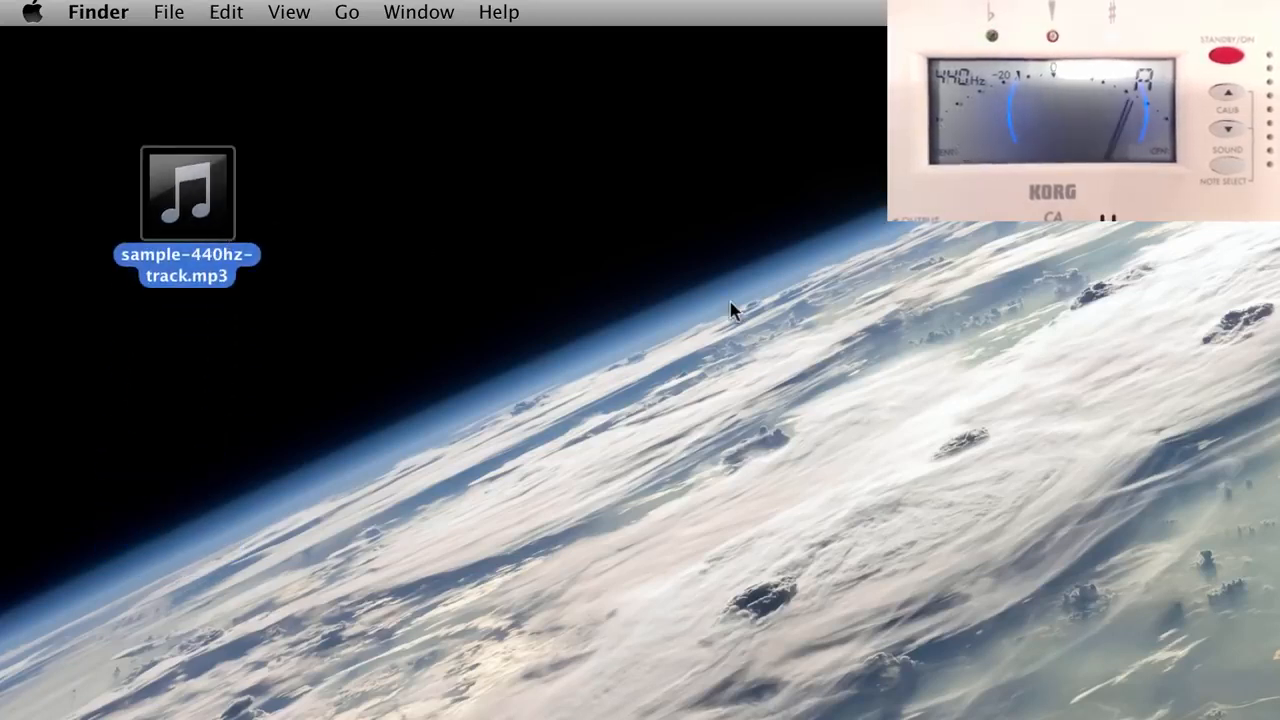
right_click(228, 183)
mouse_move(276, 218)
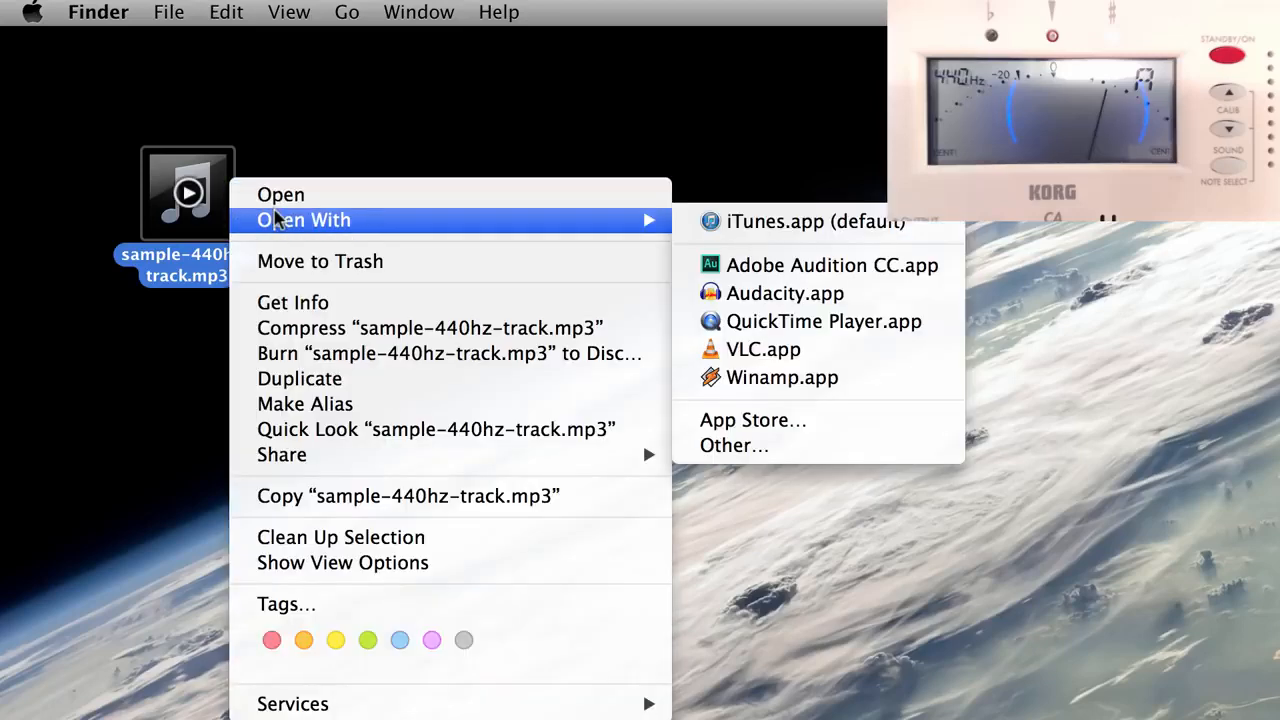
left_click(768, 293)
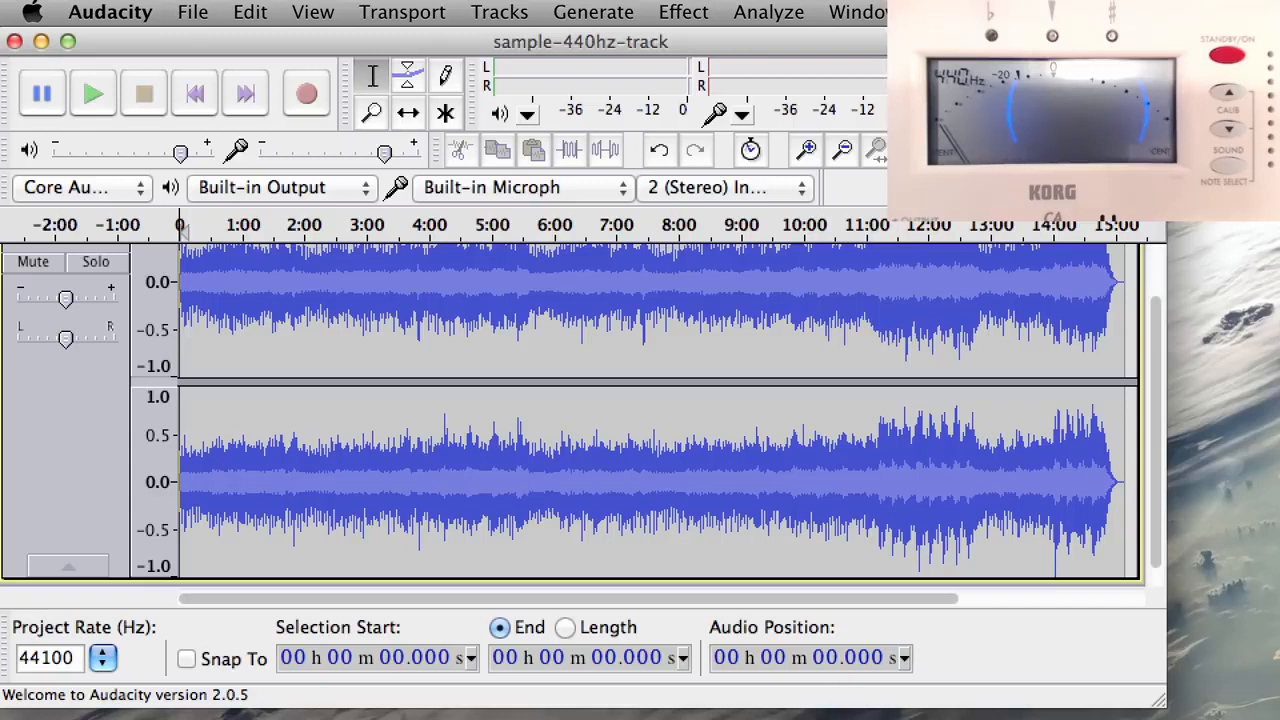
key("space")
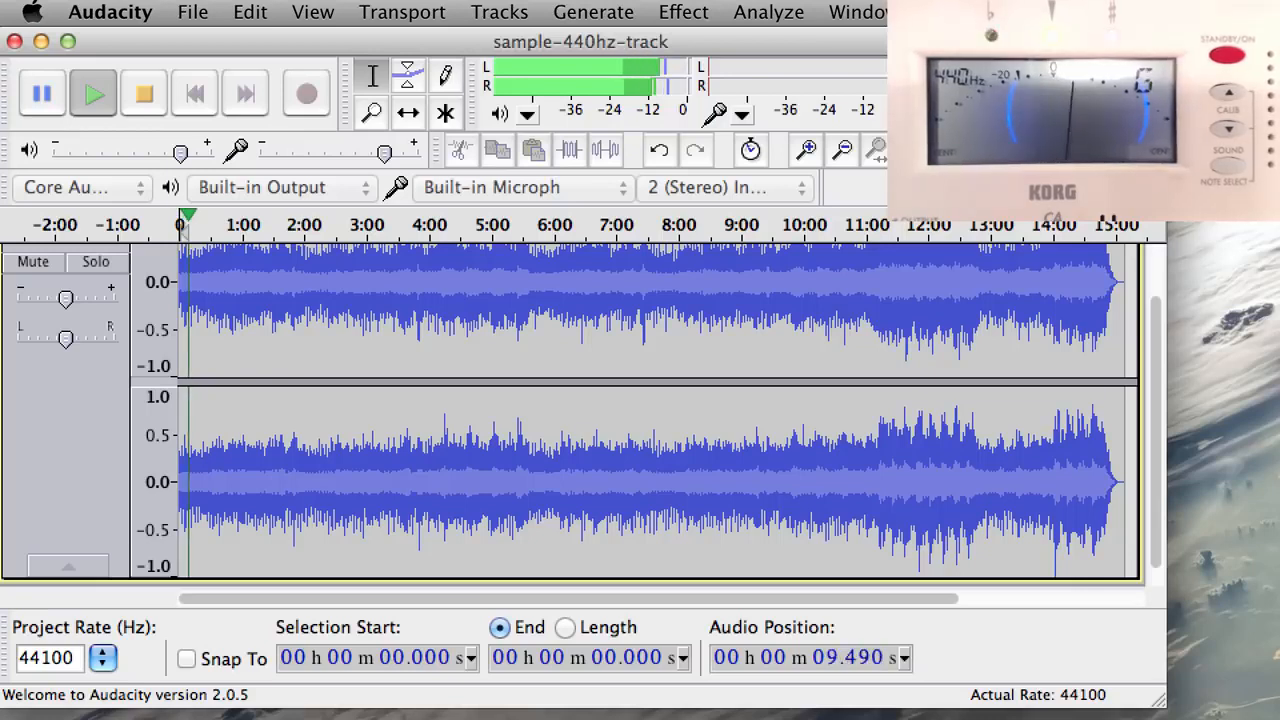
key("space")
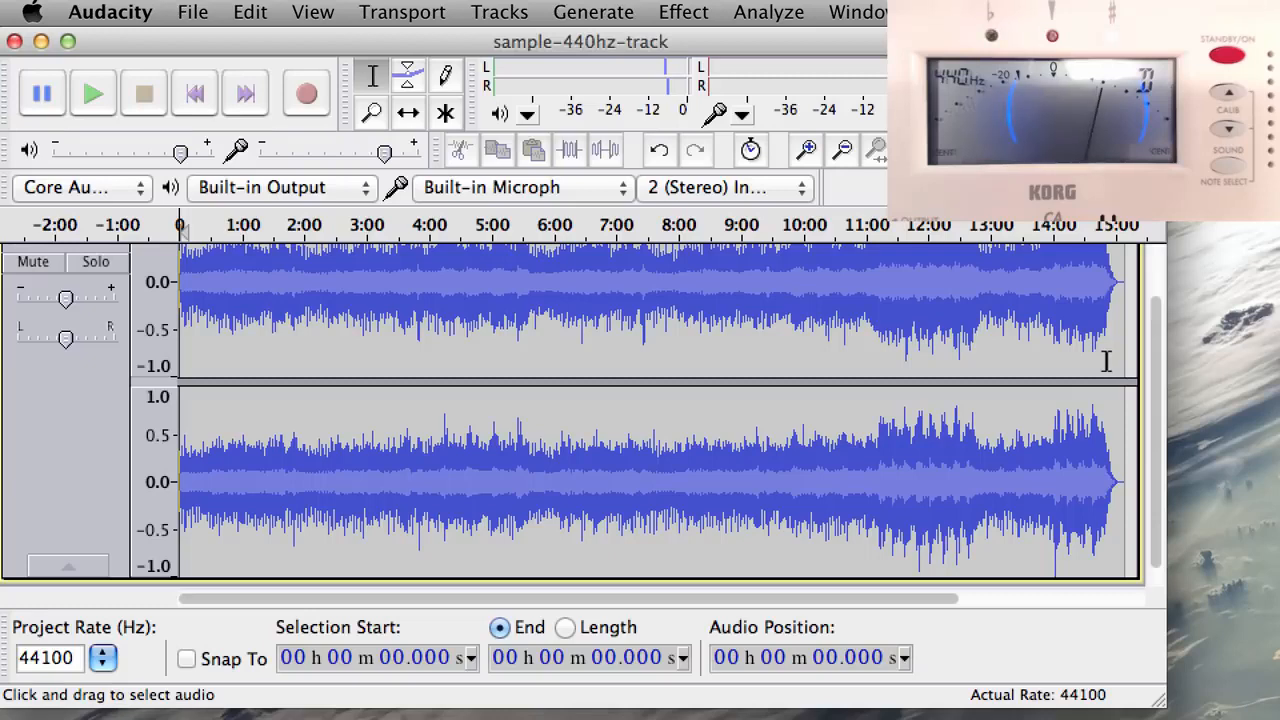
Select the entire track and apply Change Pitch with a percent change of -1.774
double_click(860, 340)
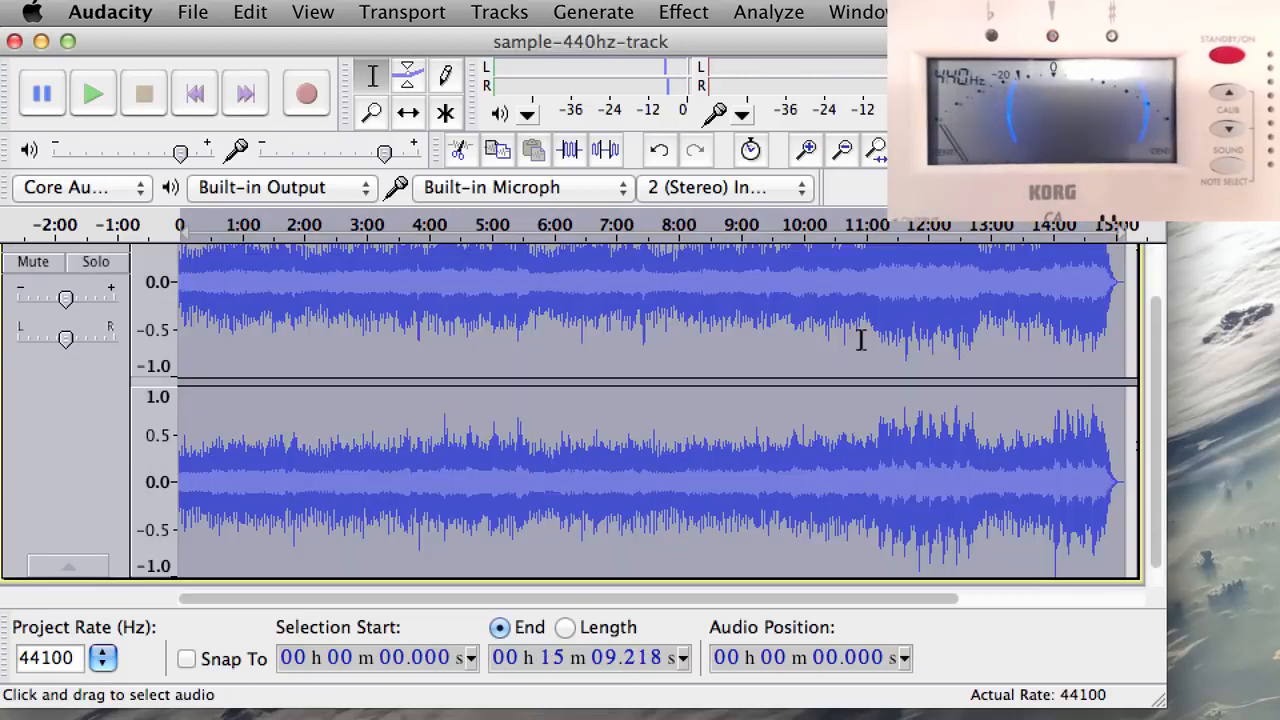
left_click(684, 12)
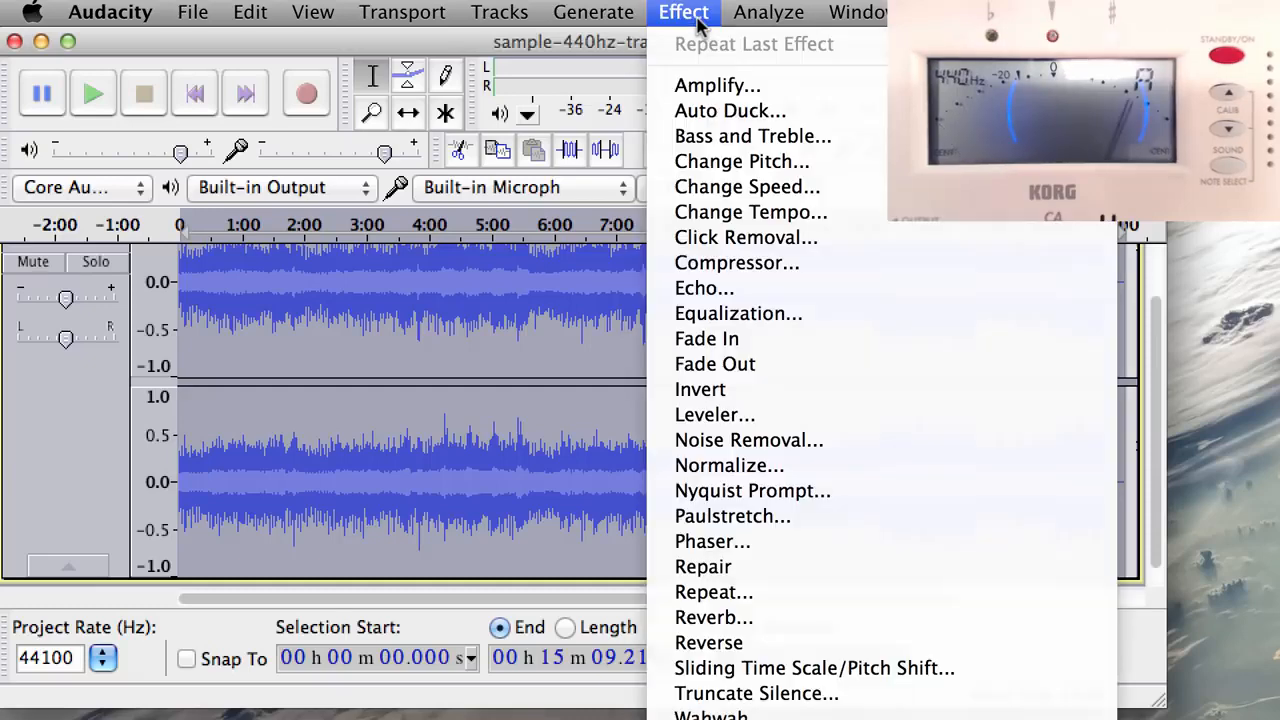
left_click(714, 163)
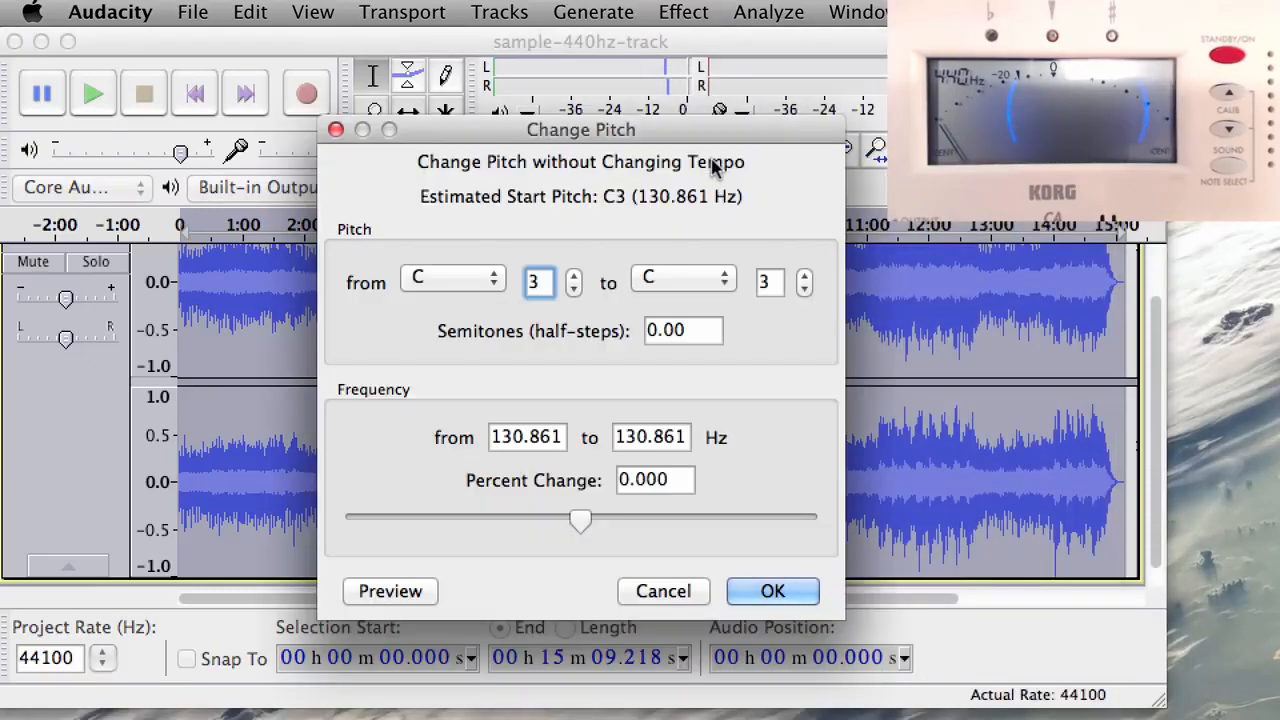
left_click(680, 480)
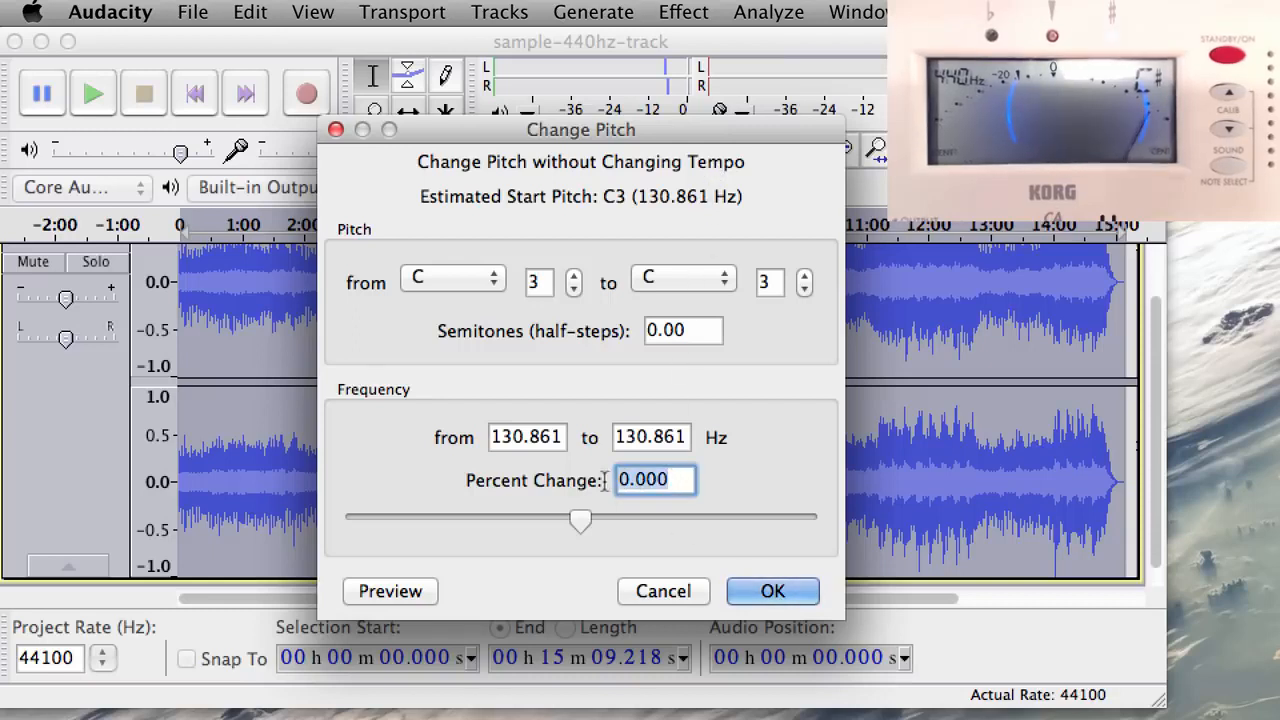
type("-")
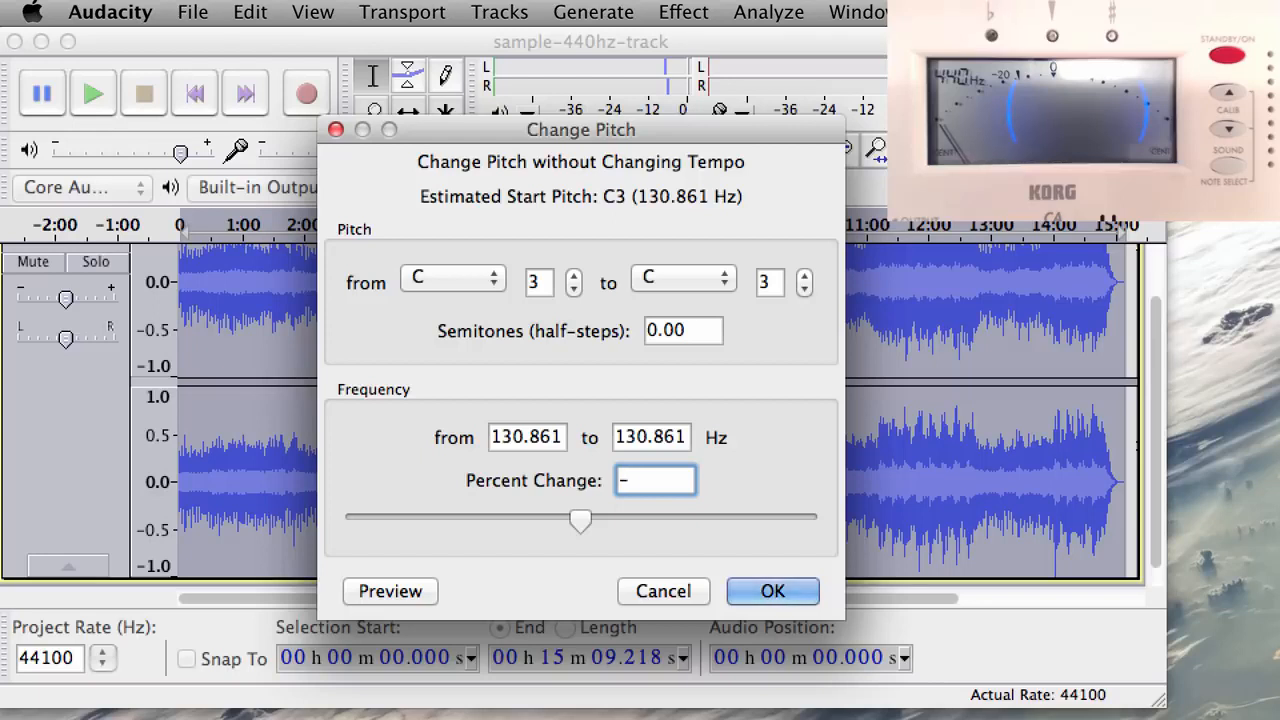
type("1.")
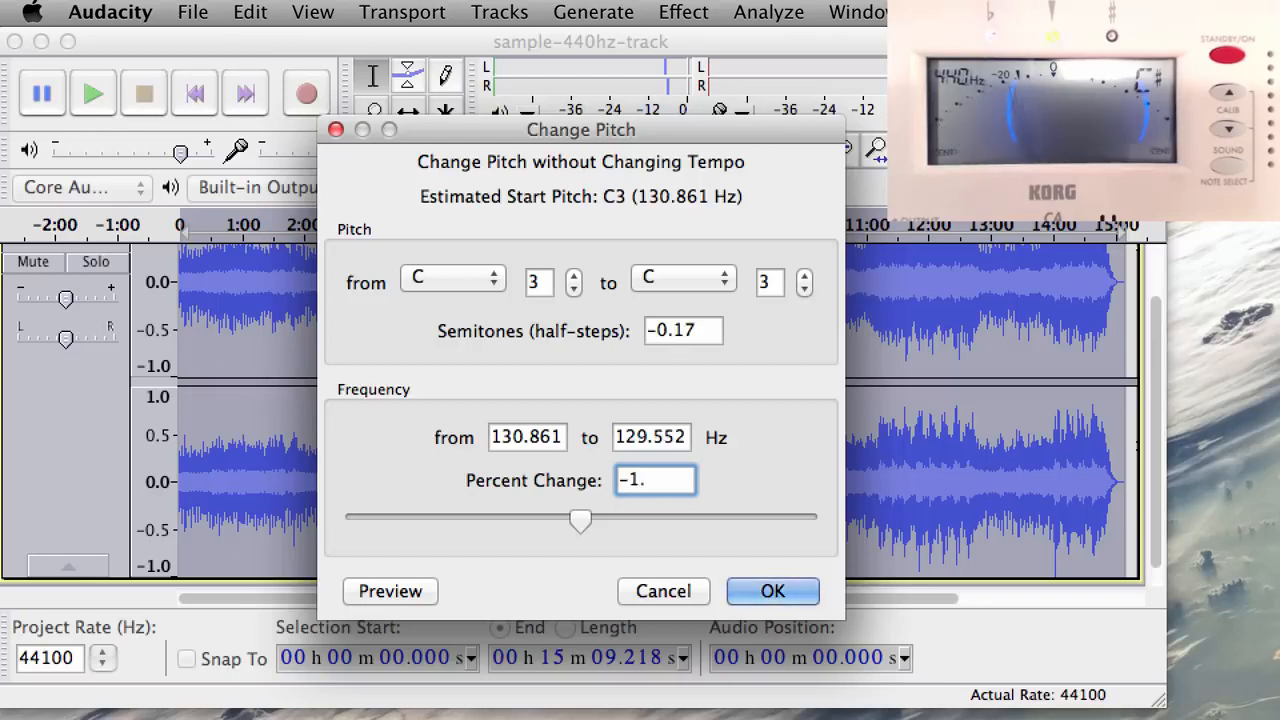
type("774")
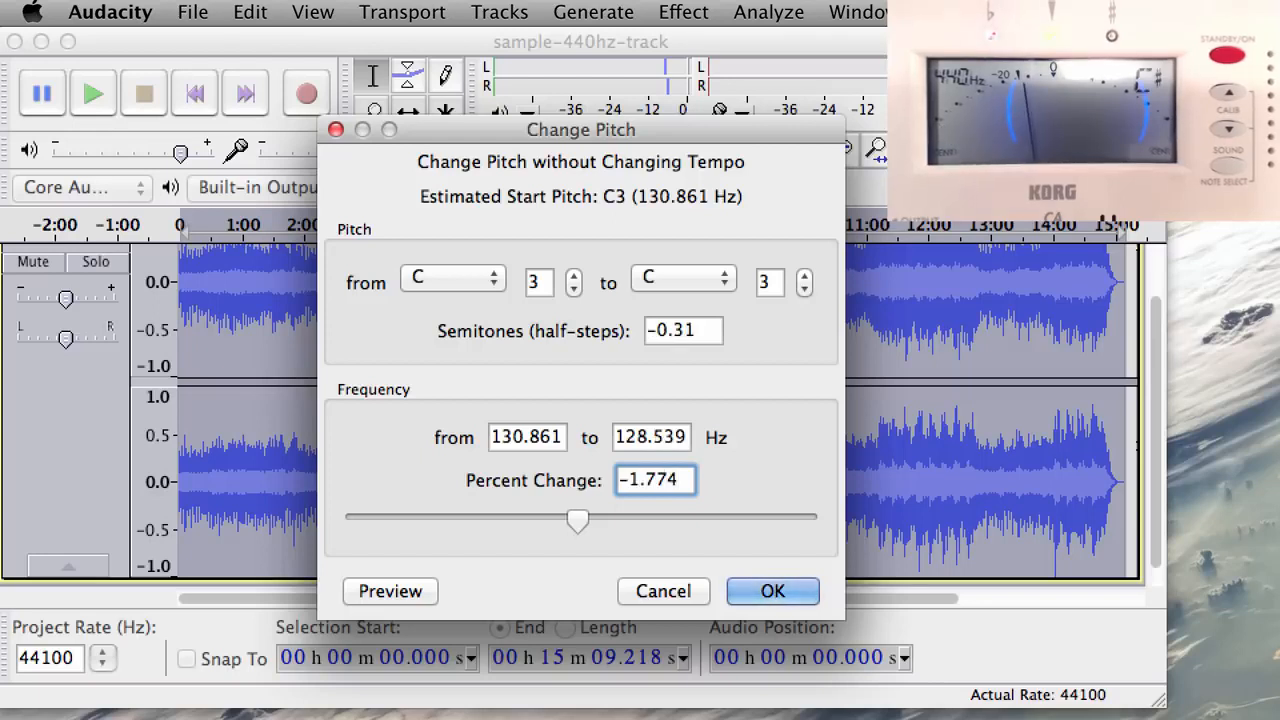
left_click(752, 591)
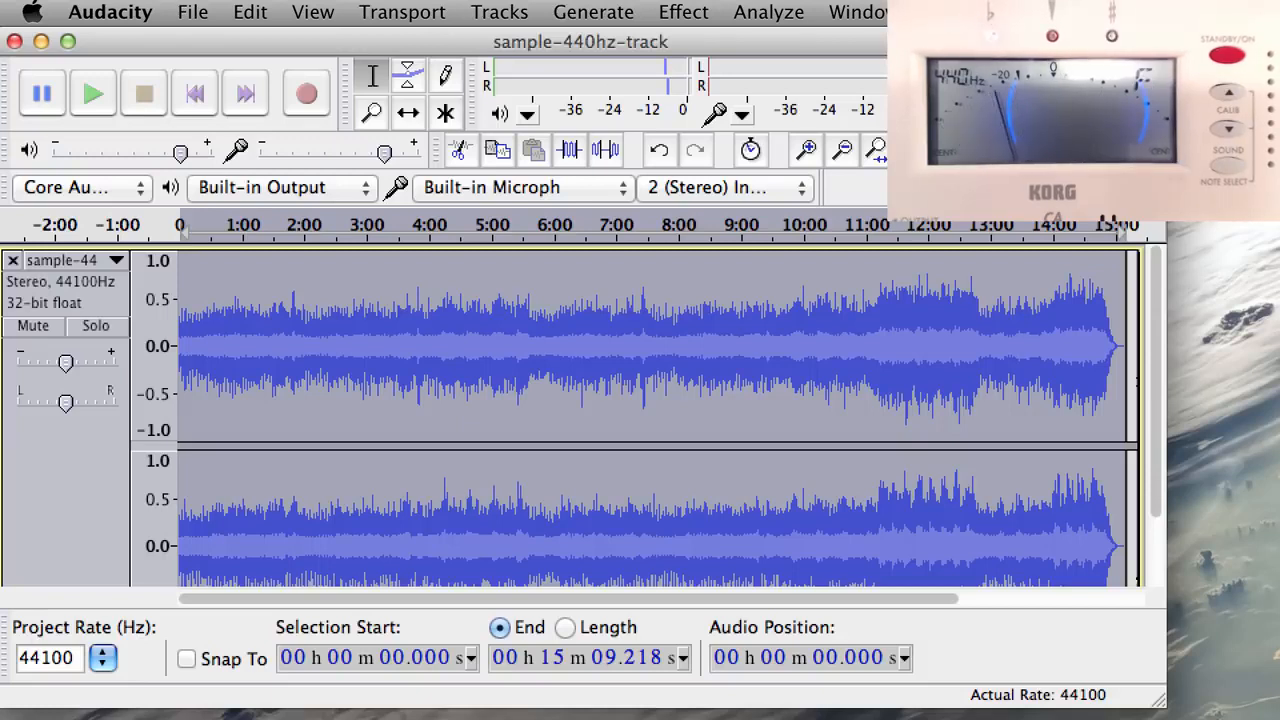
Play the opening of the pitch-shifted track twice to check its tuning, stopping playback each time
double_click(669, 403)
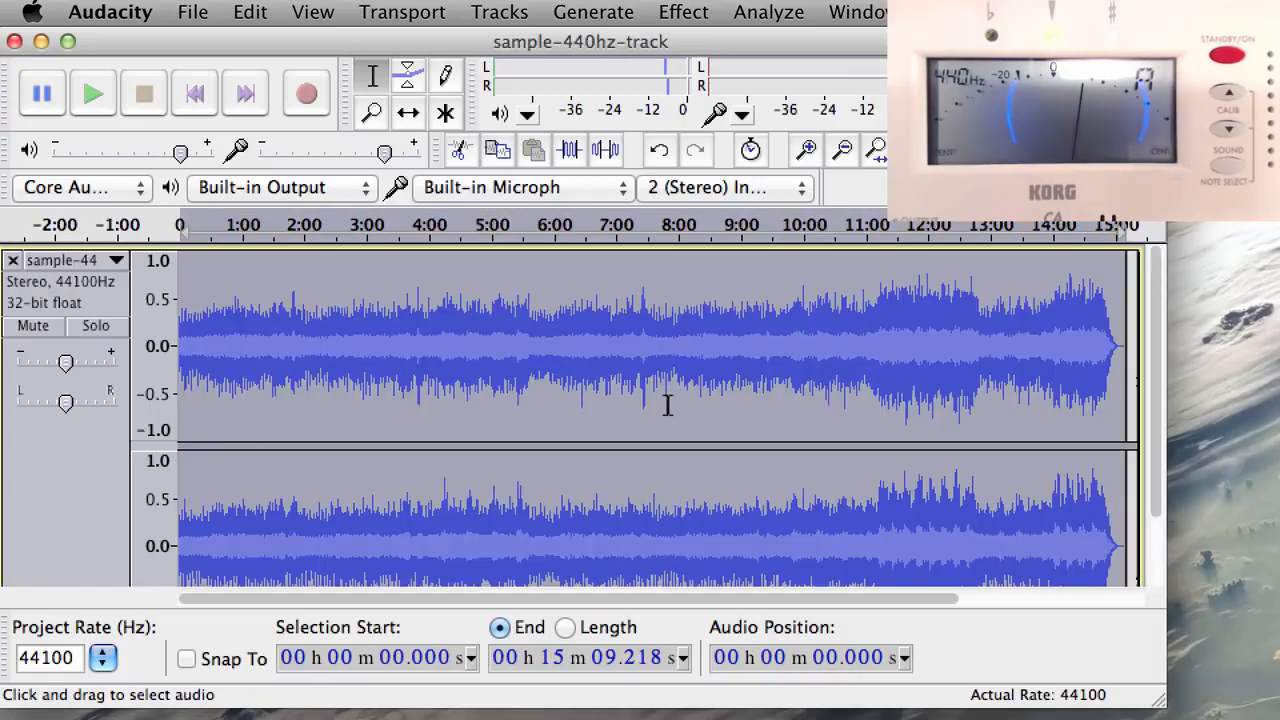
key("space")
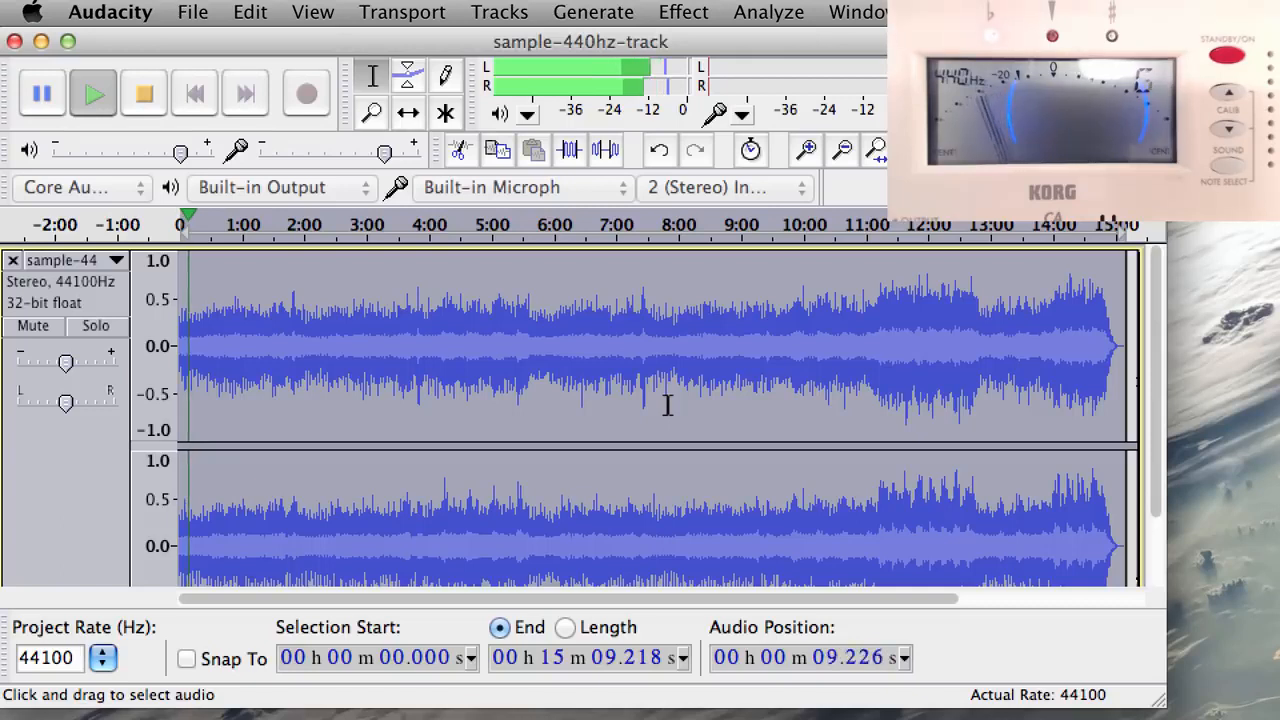
key("space")
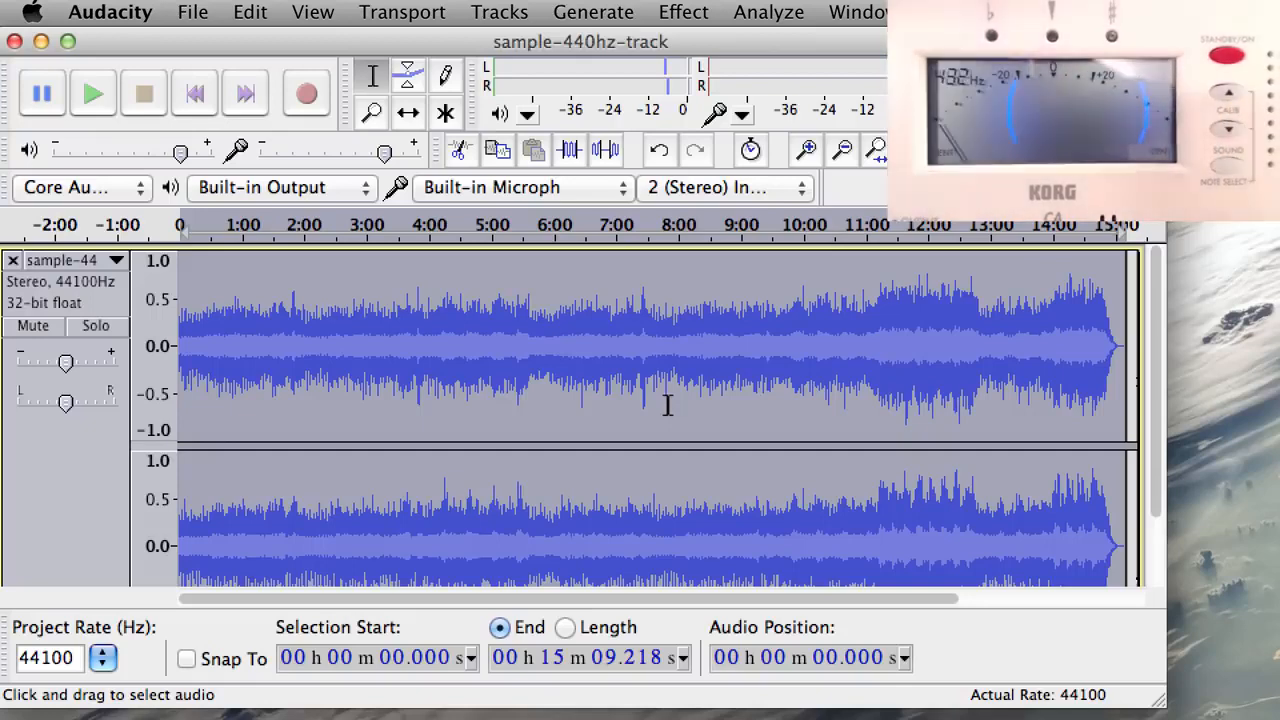
double_click(539, 366)
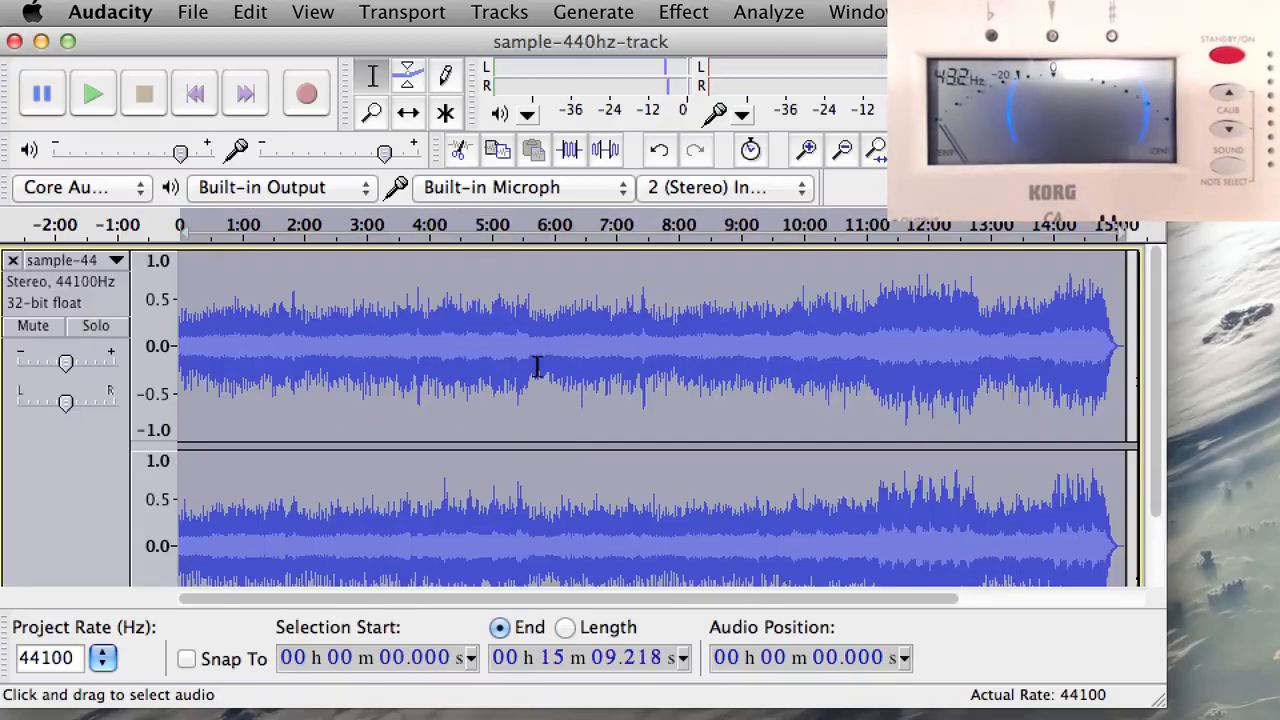
key("space")
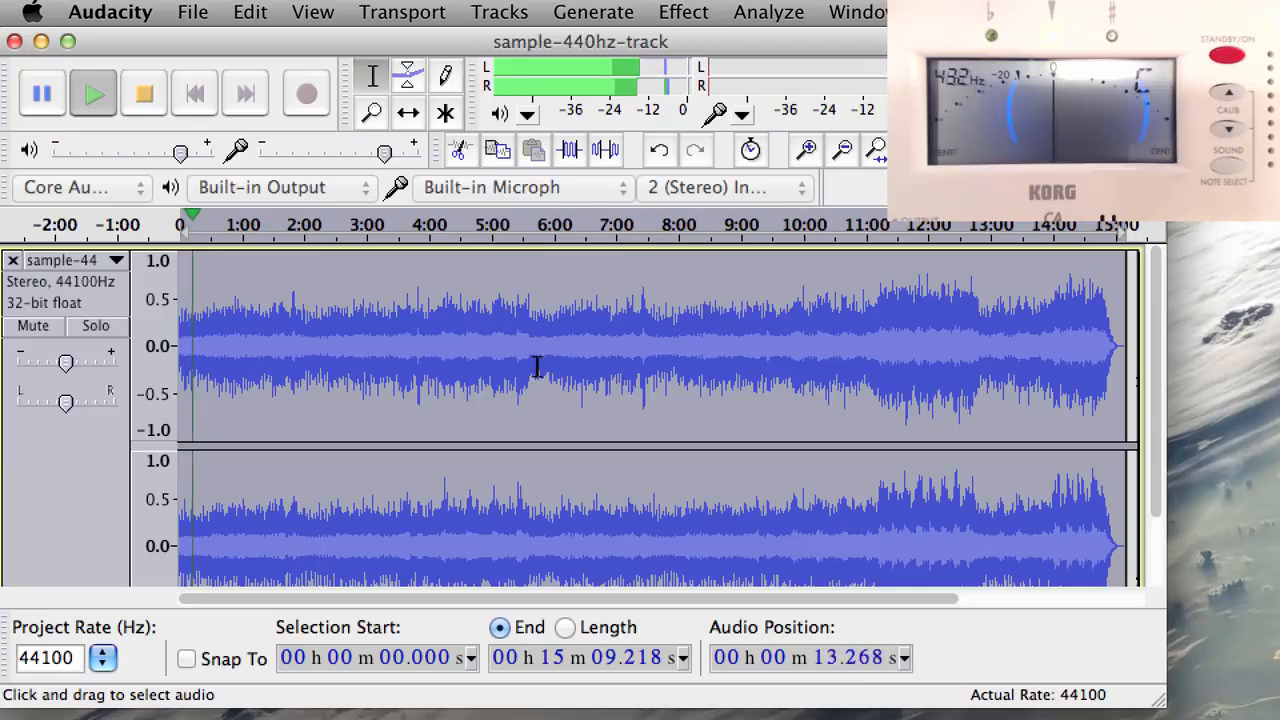
key("space")
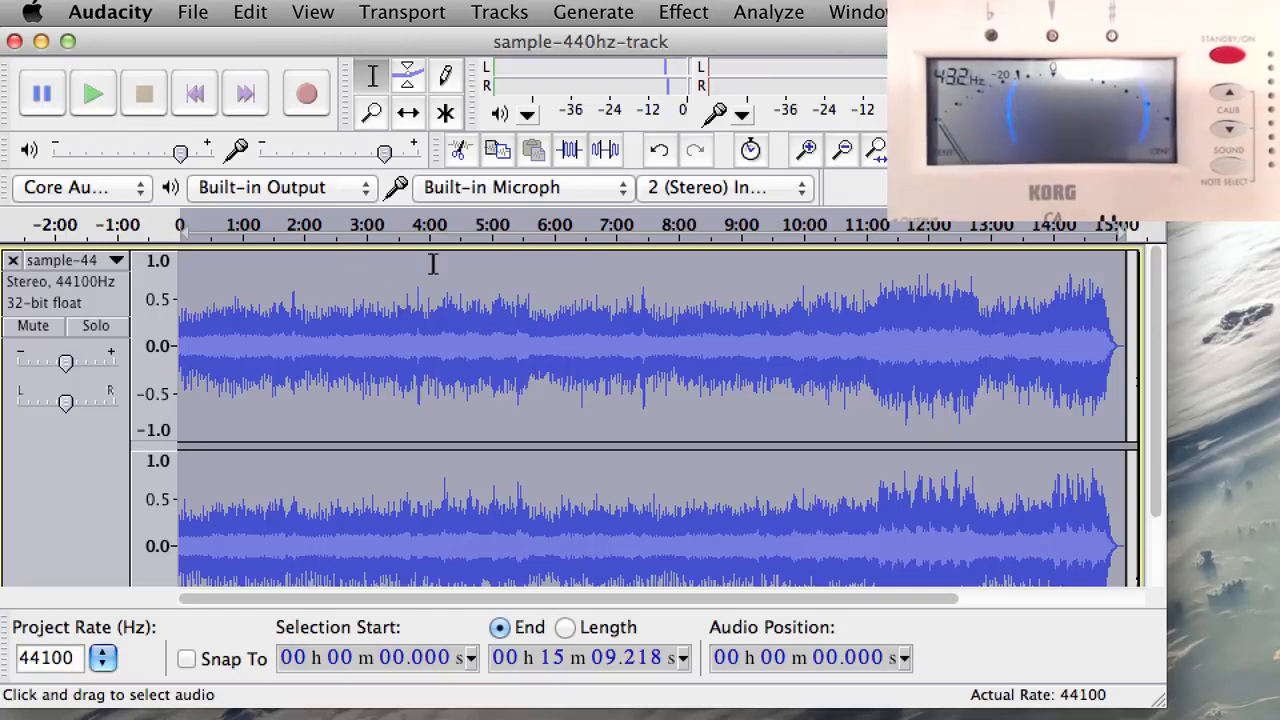
Set up an export of the track in MP3 format with constant 320 kbps stereo options, and cancel it
left_click(193, 14)
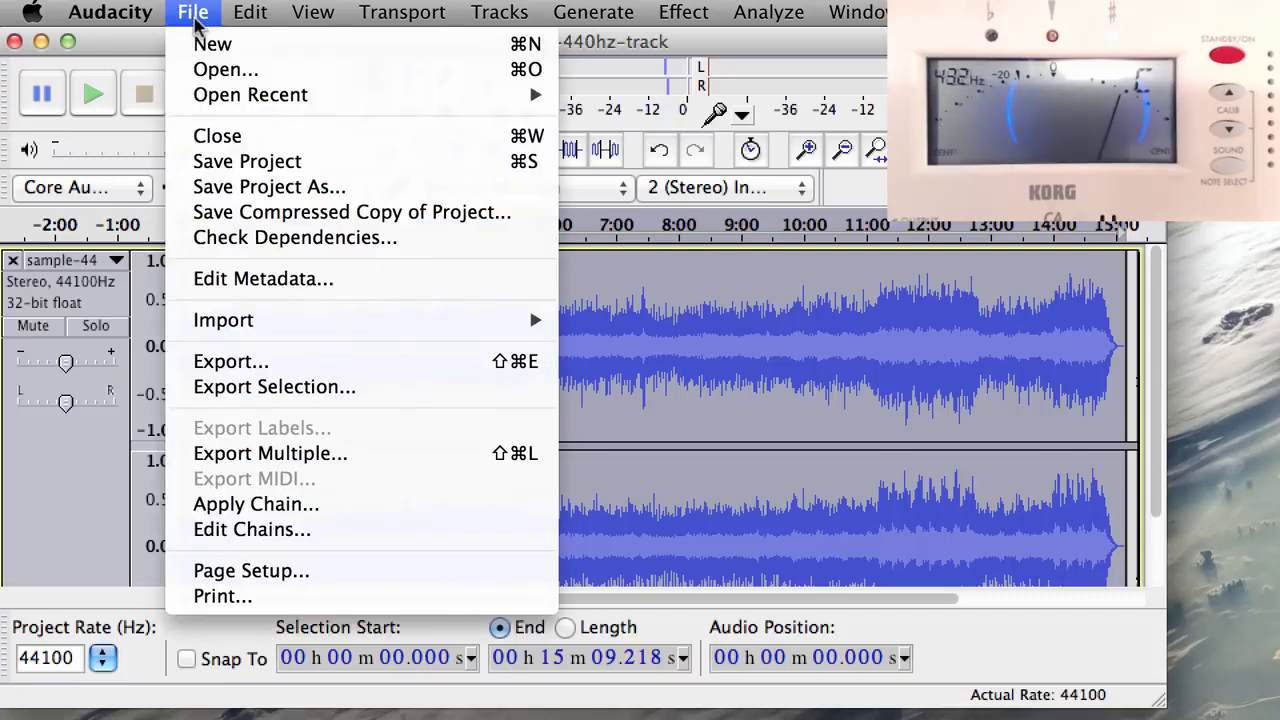
left_click(230, 362)
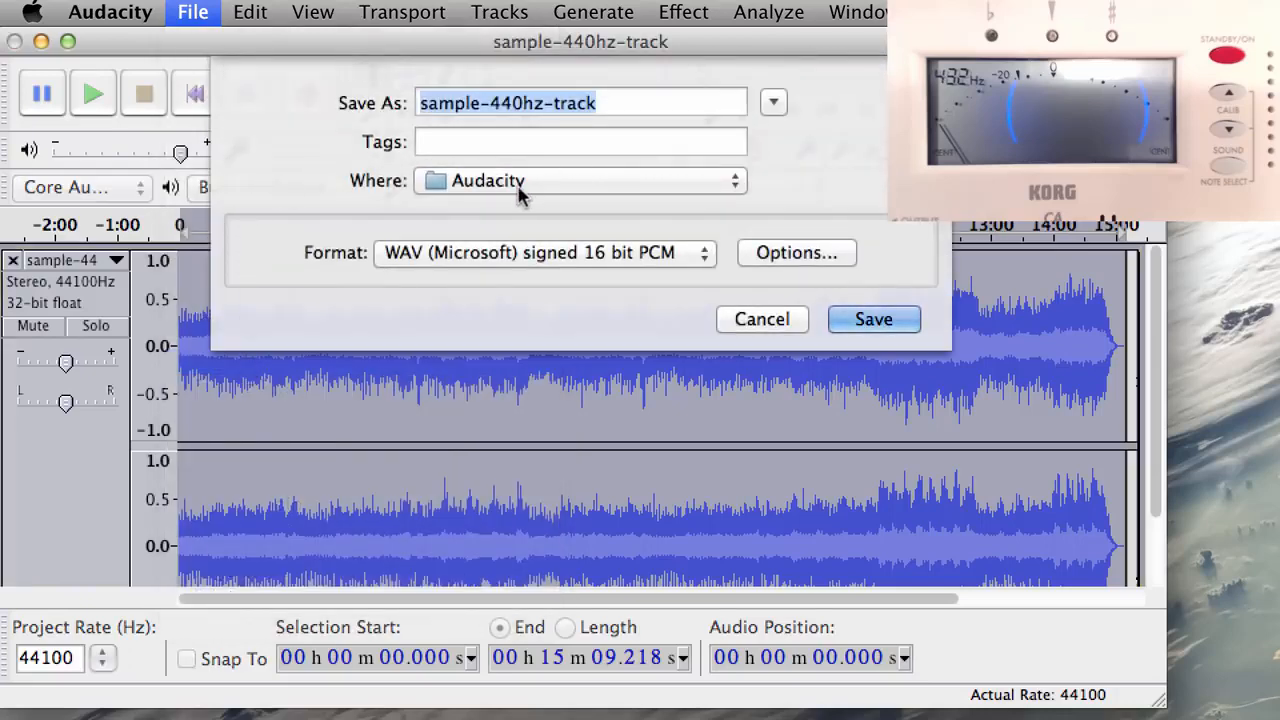
left_click(620, 256)
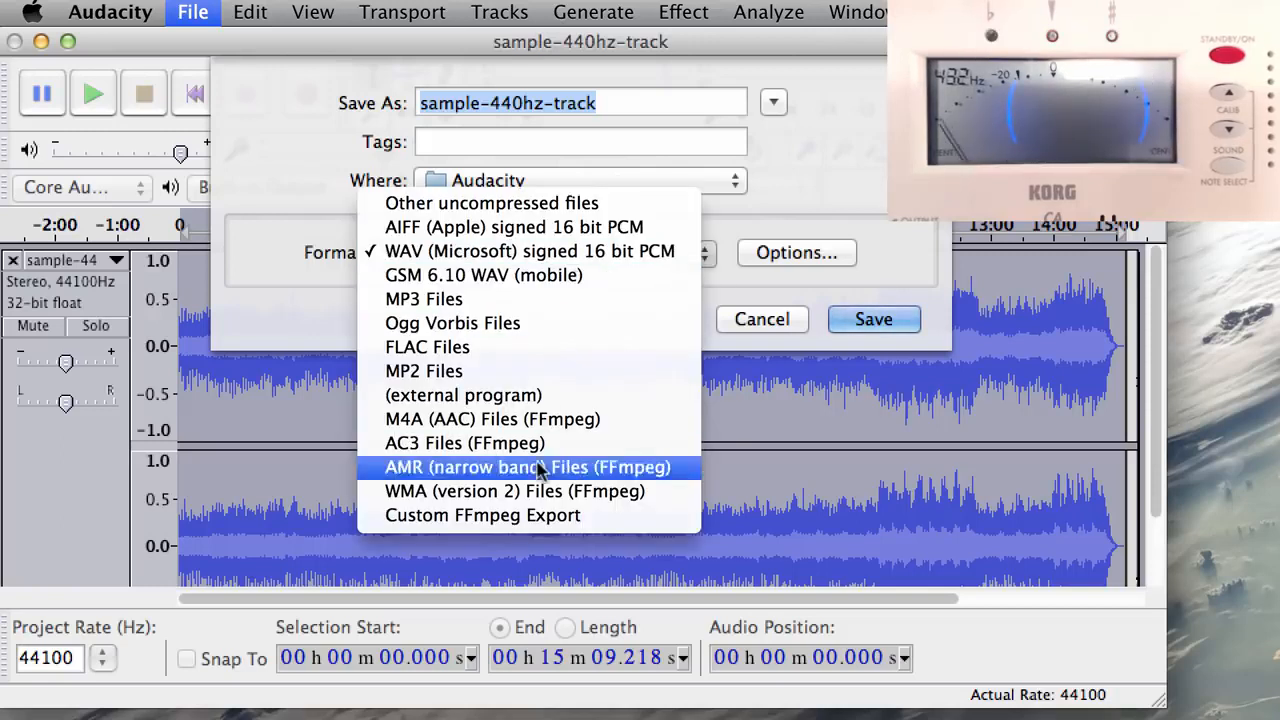
left_click(530, 297)
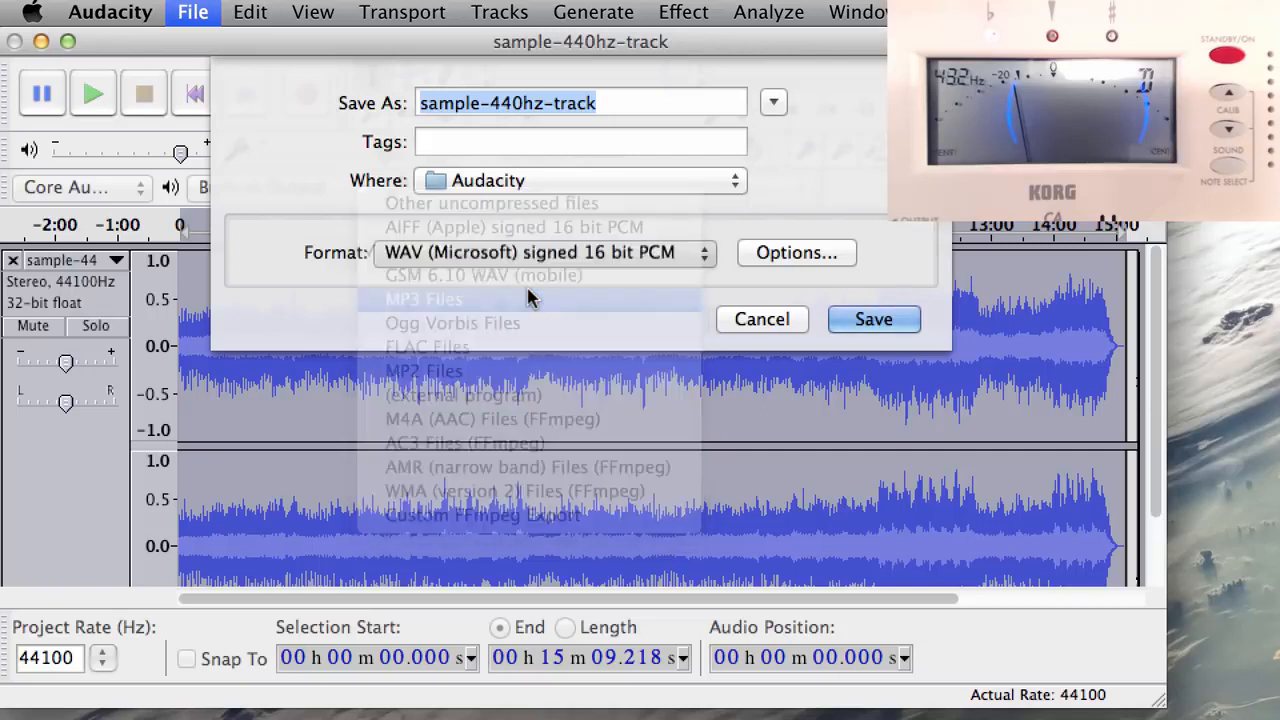
left_click(795, 252)
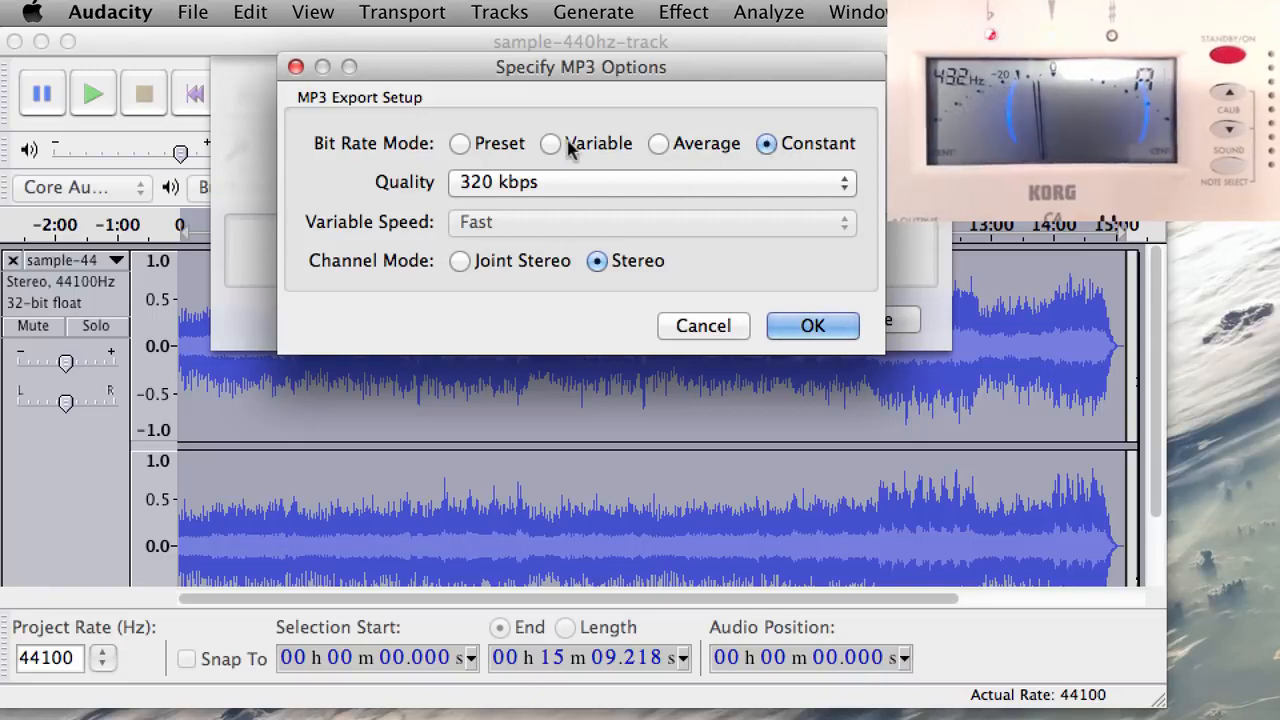
left_click(814, 326)
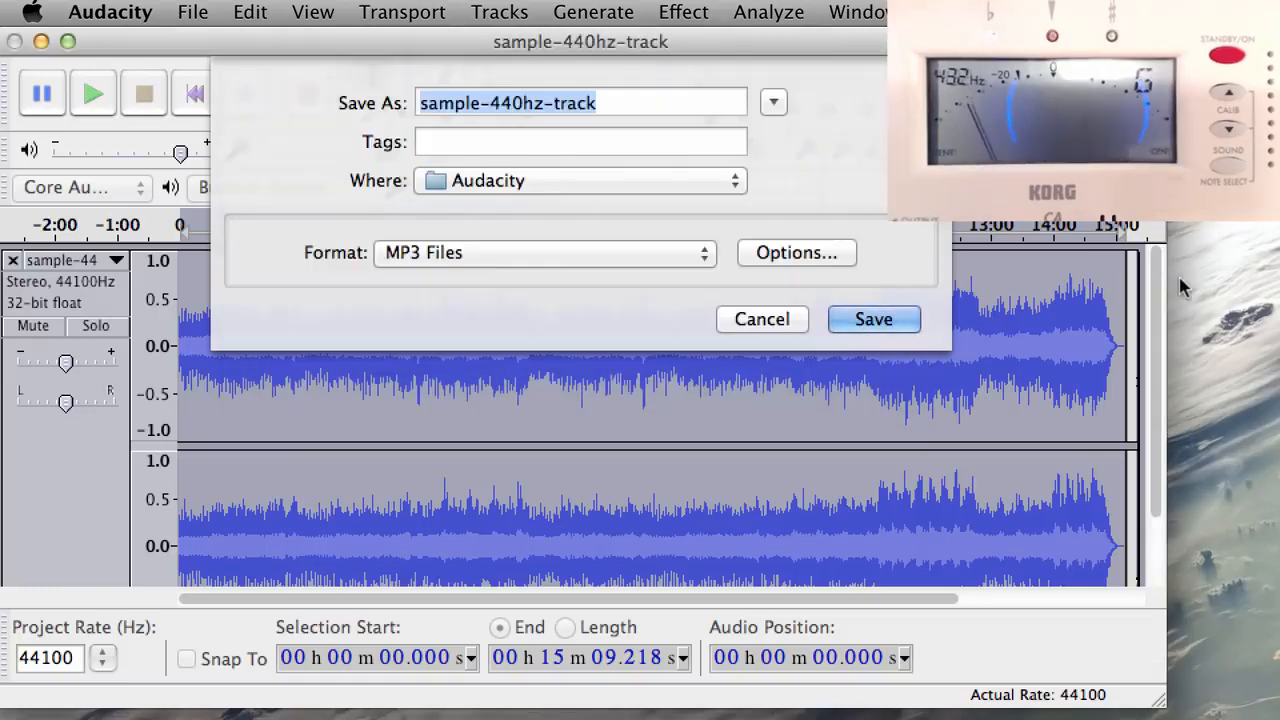
left_click(766, 320)
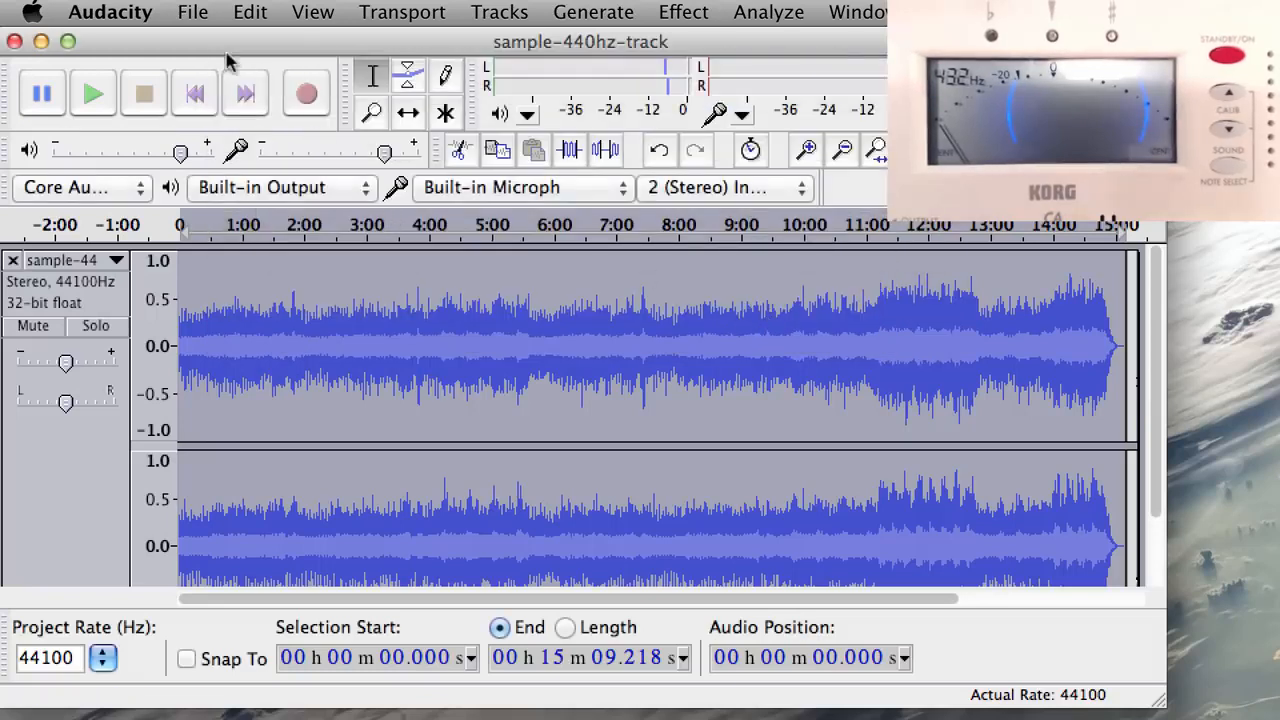
Quit Audacity without saving the changes to the project
left_click(109, 12)
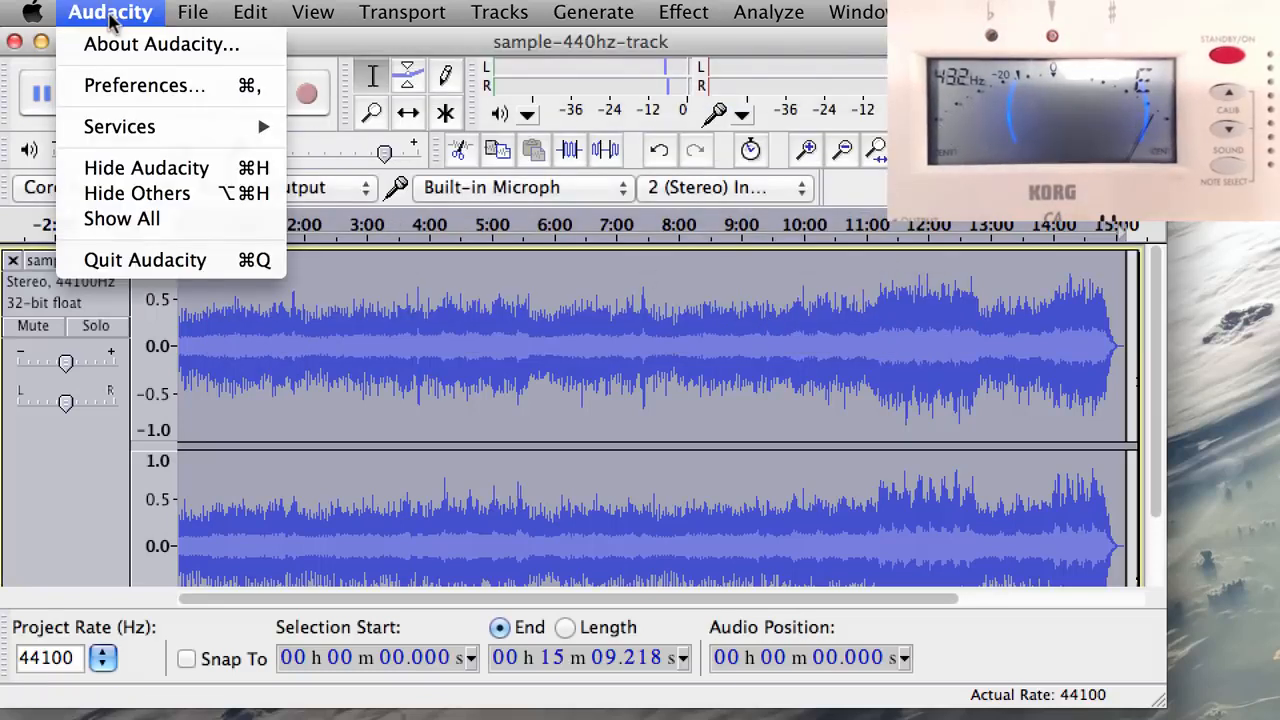
left_click(138, 266)
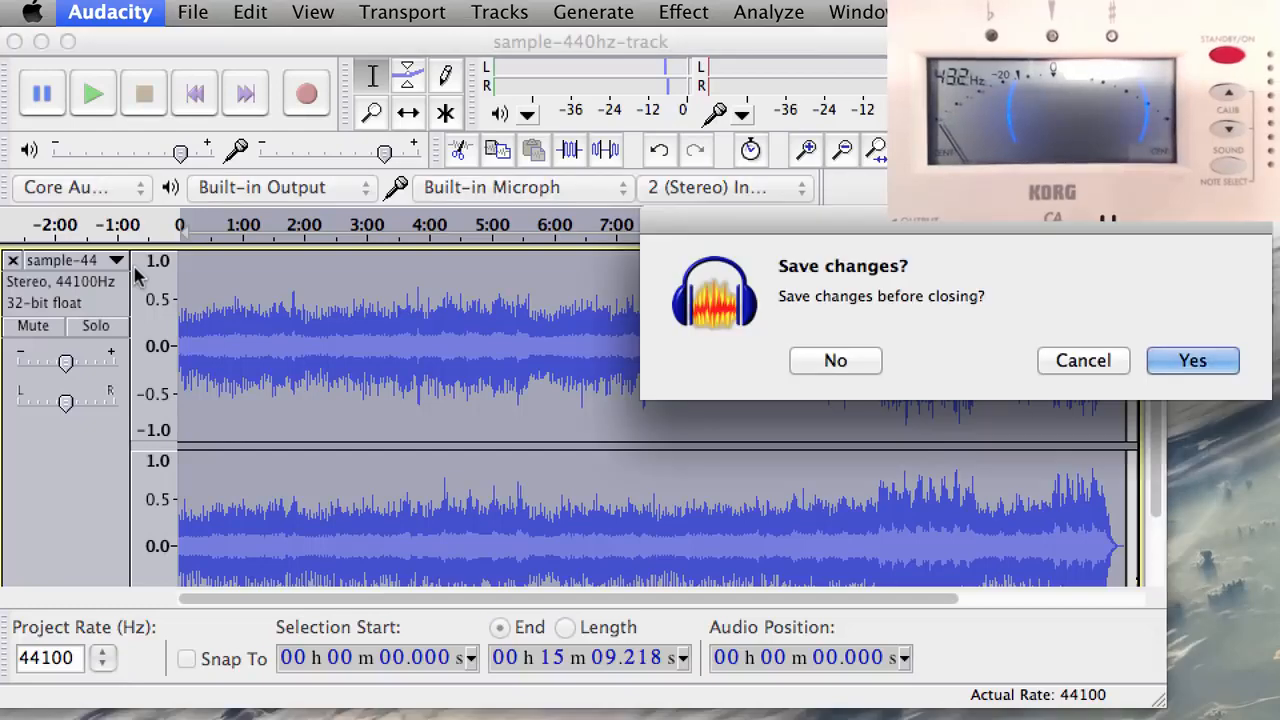
left_click(826, 370)
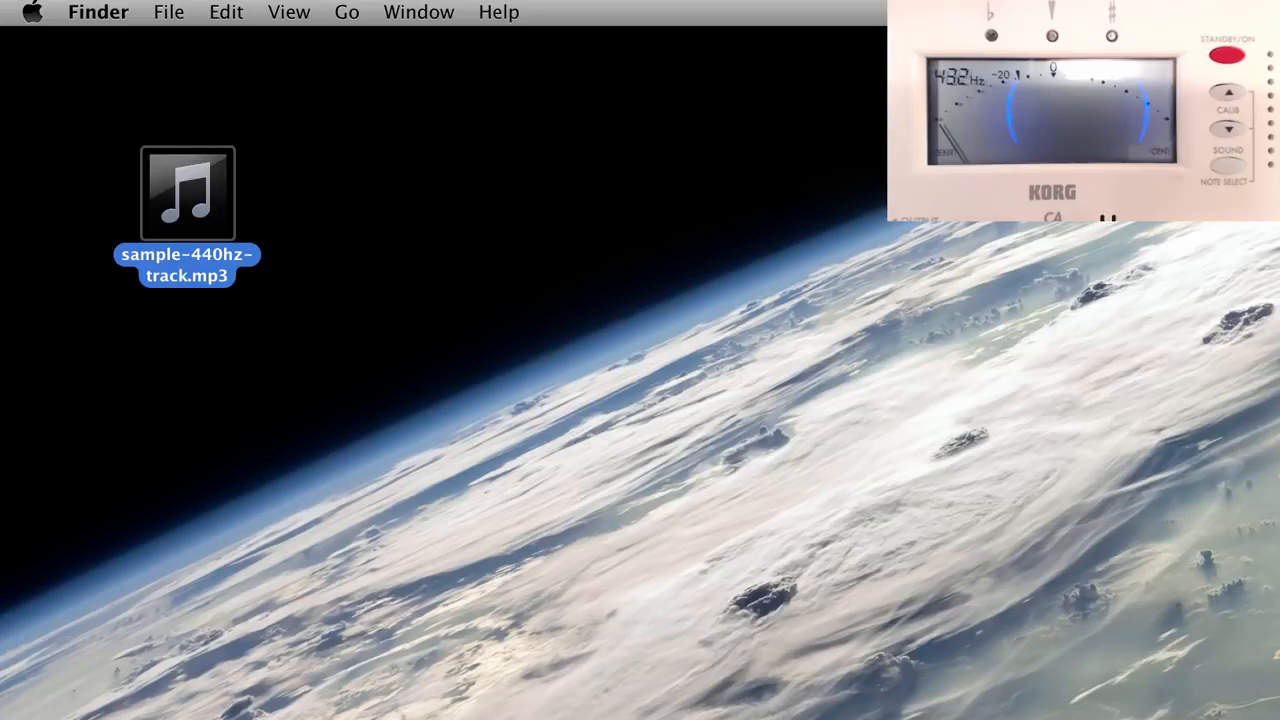
Open sample-440hz-track.mp3 from the desktop in Adobe Audition CC and play a short stretch from its start
right_click(227, 180)
mouse_move(295, 222)
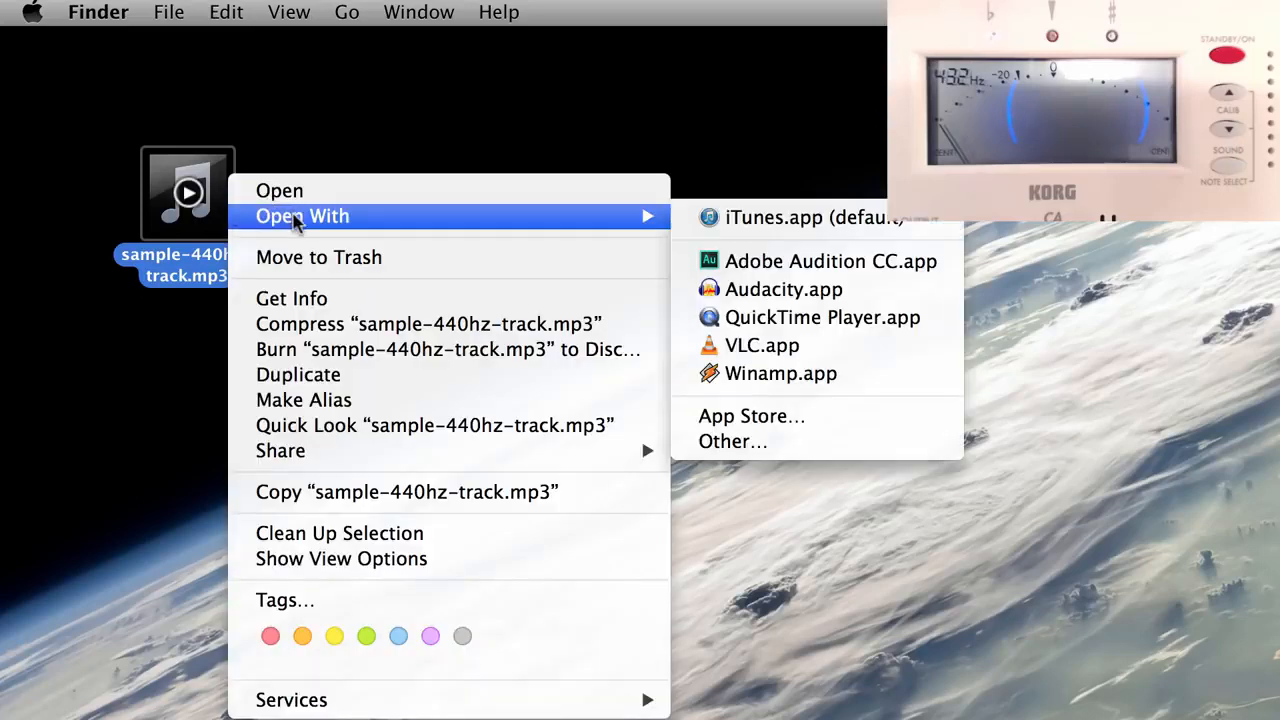
left_click(766, 262)
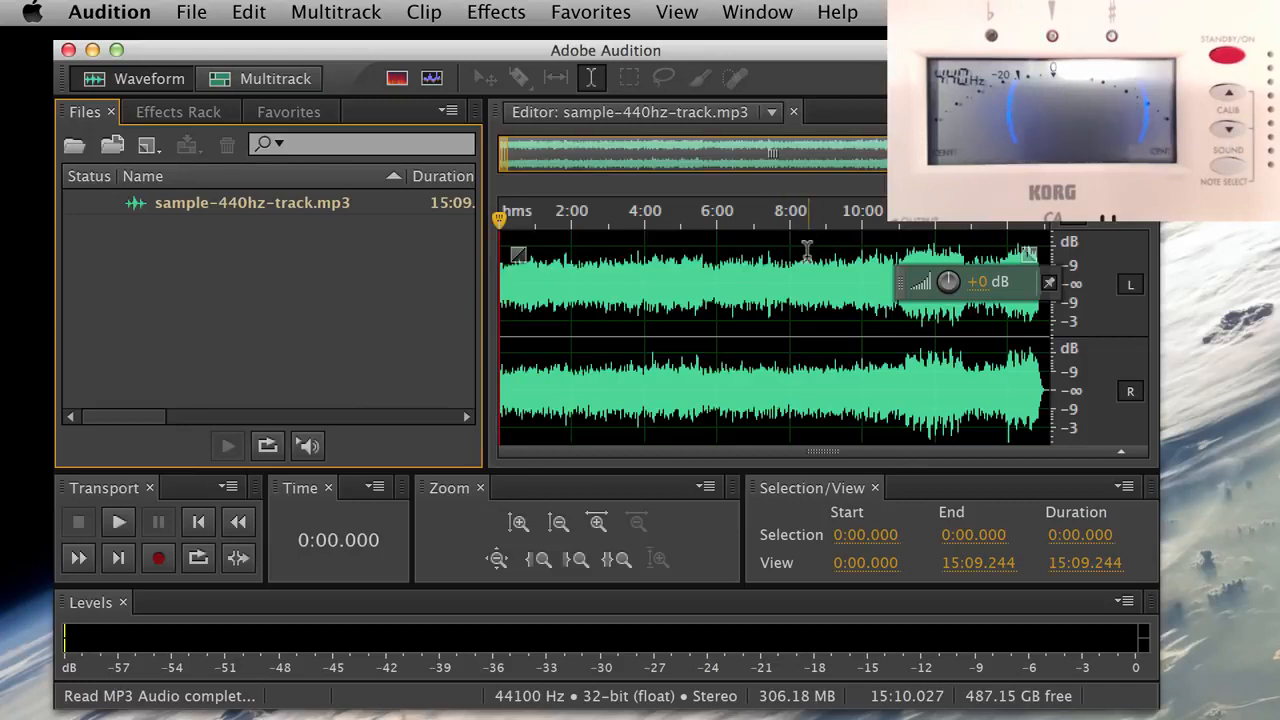
key("space")
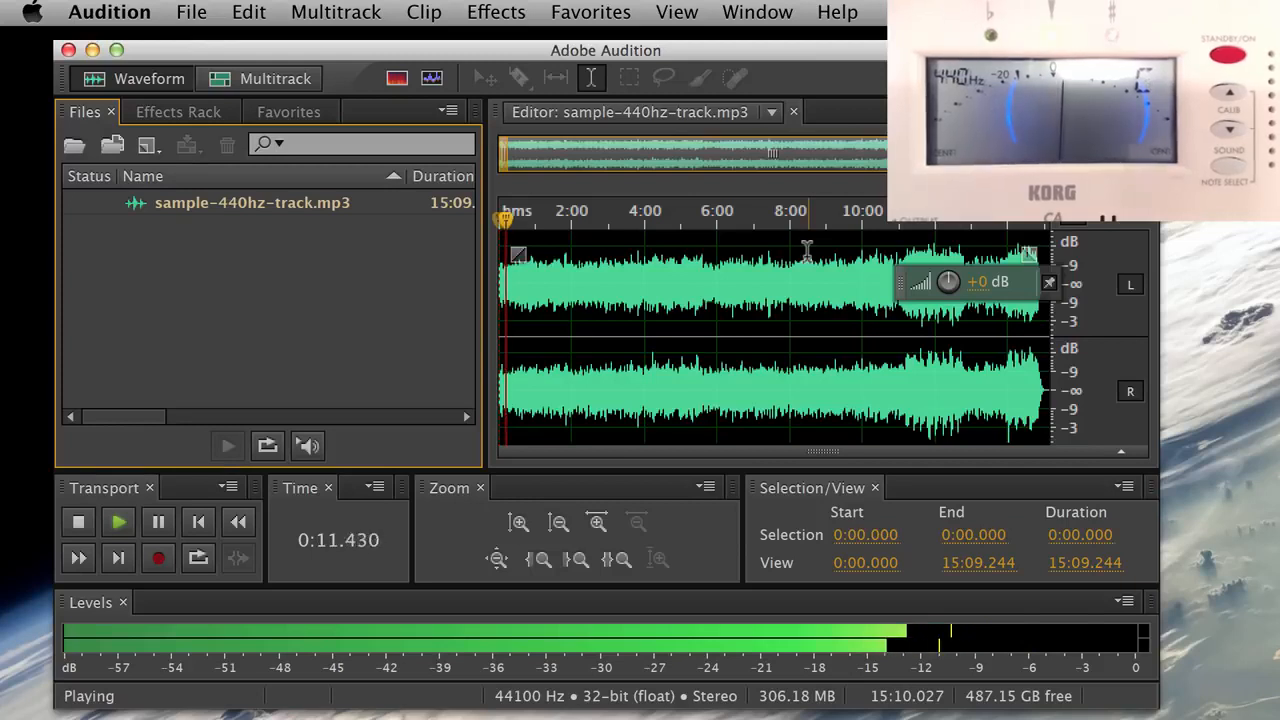
key("space")
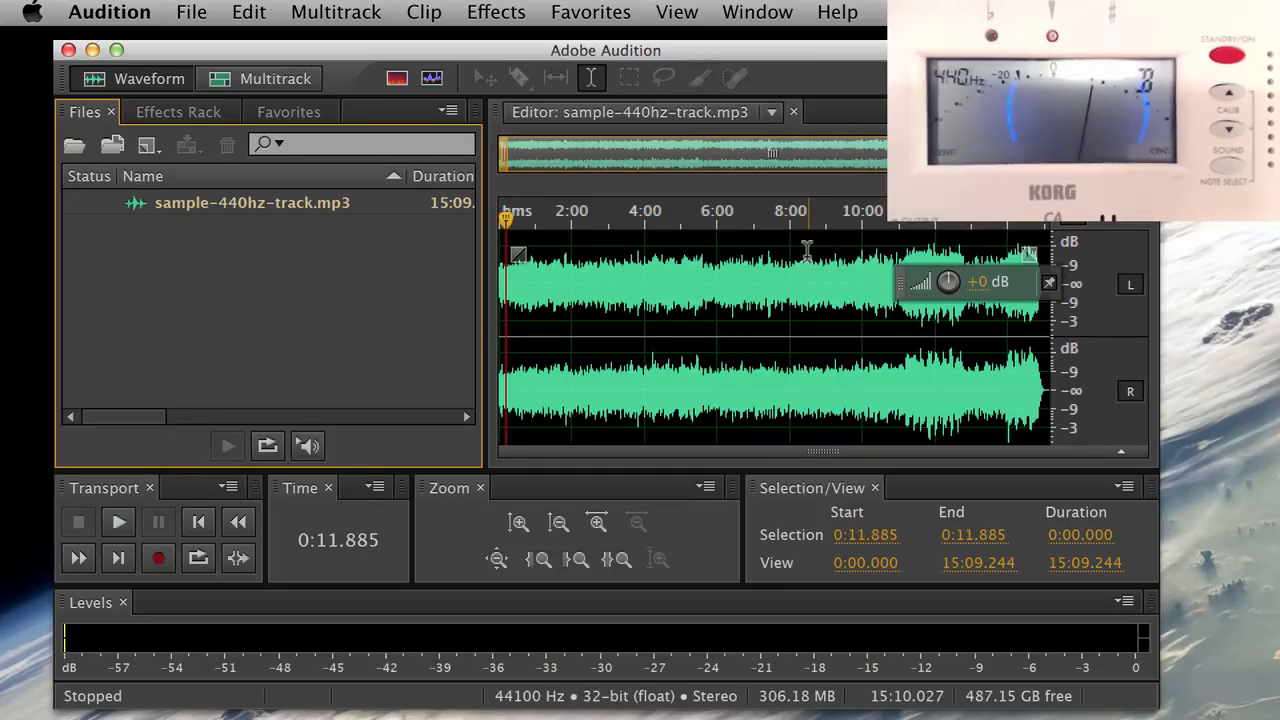
Select the entire track and open the Stretch and Pitch effect, fitting its window on the screen
left_click(744, 286)
key("super+a")
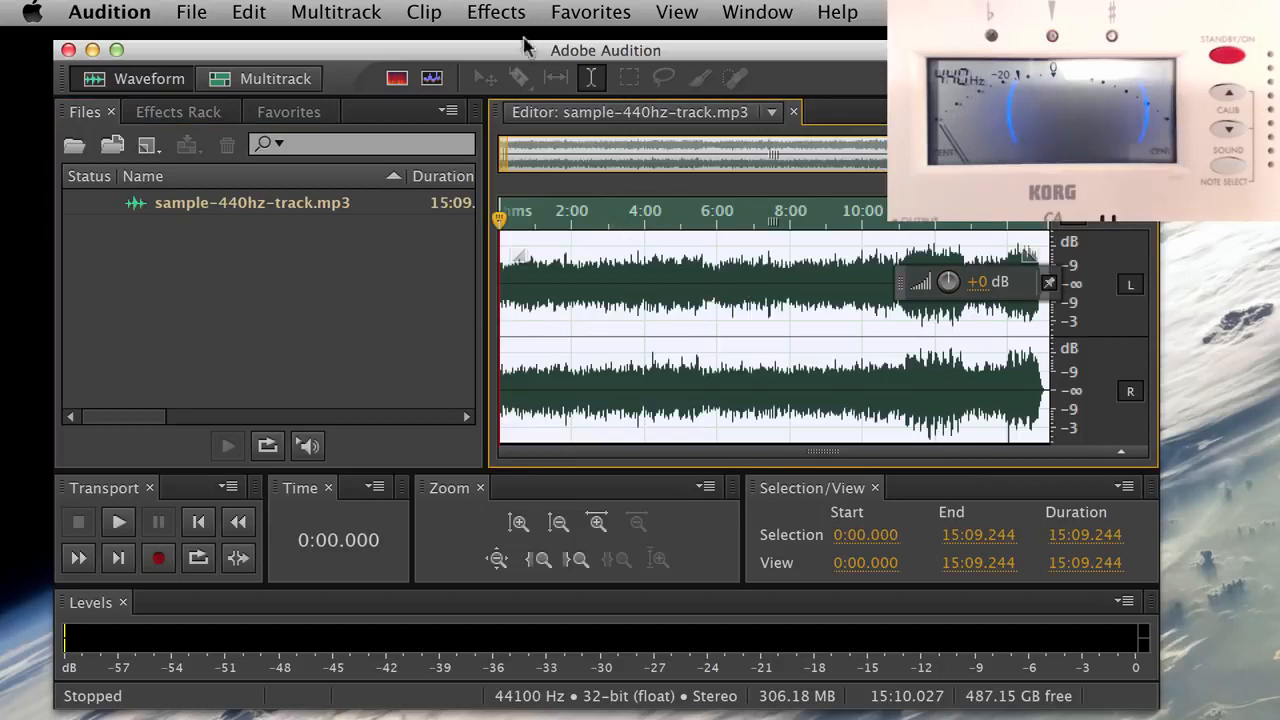
left_click(498, 12)
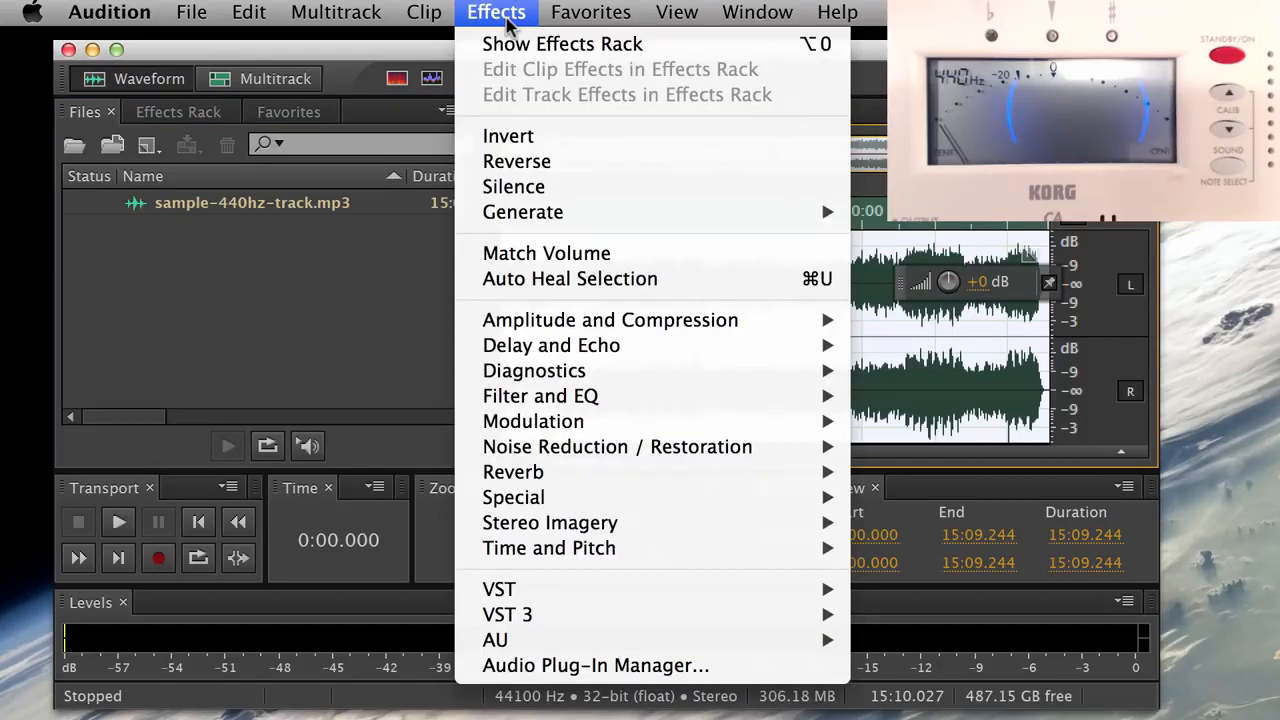
mouse_move(546, 558)
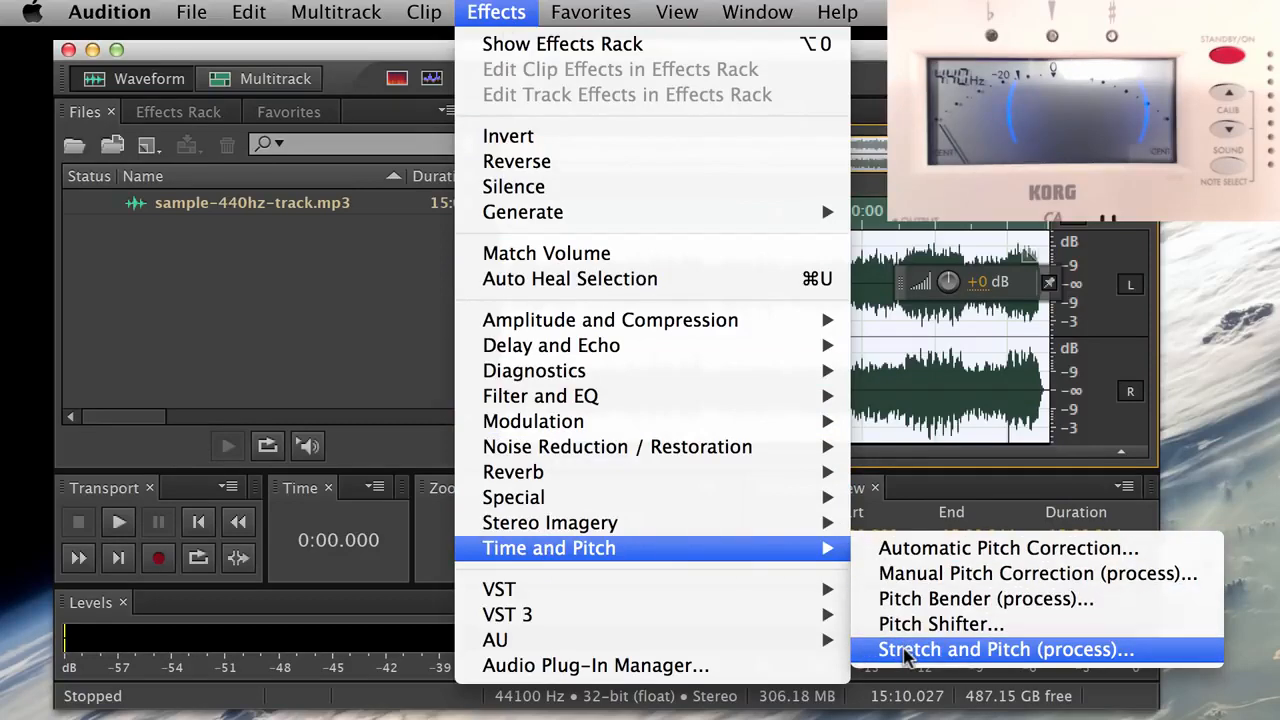
left_click(908, 652)
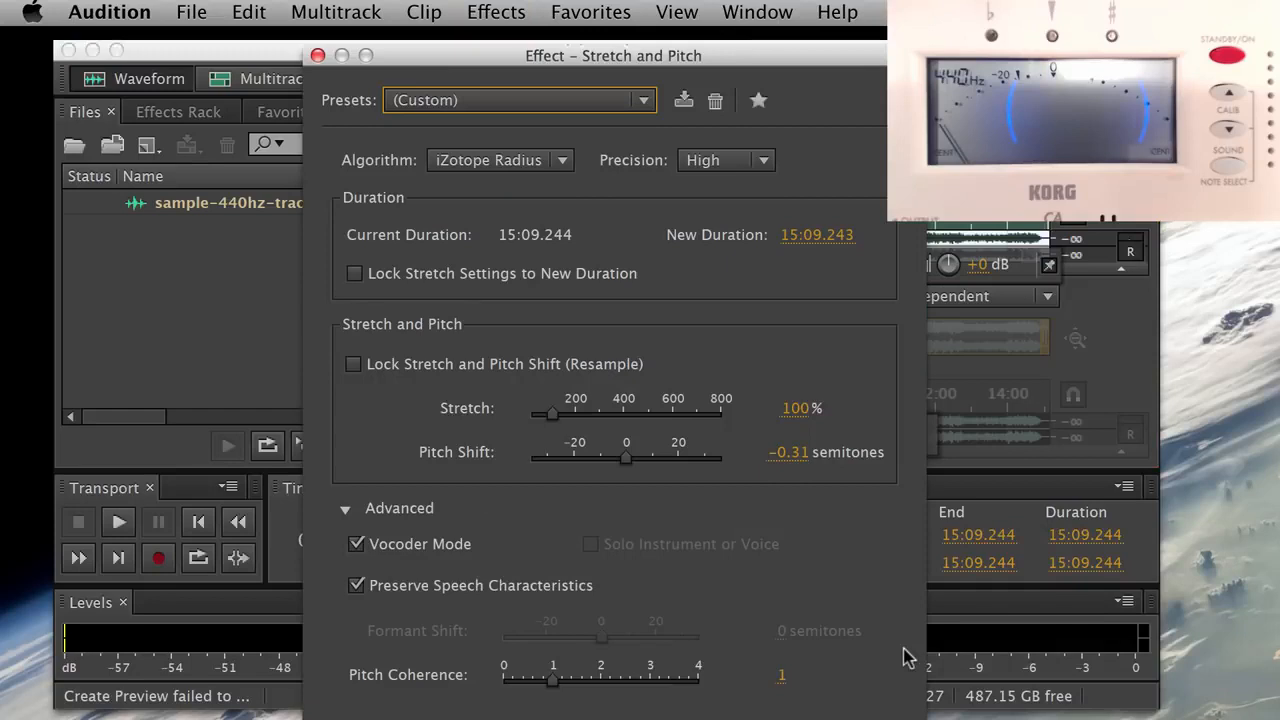
left_click_drag(763, 67, 784, 62)
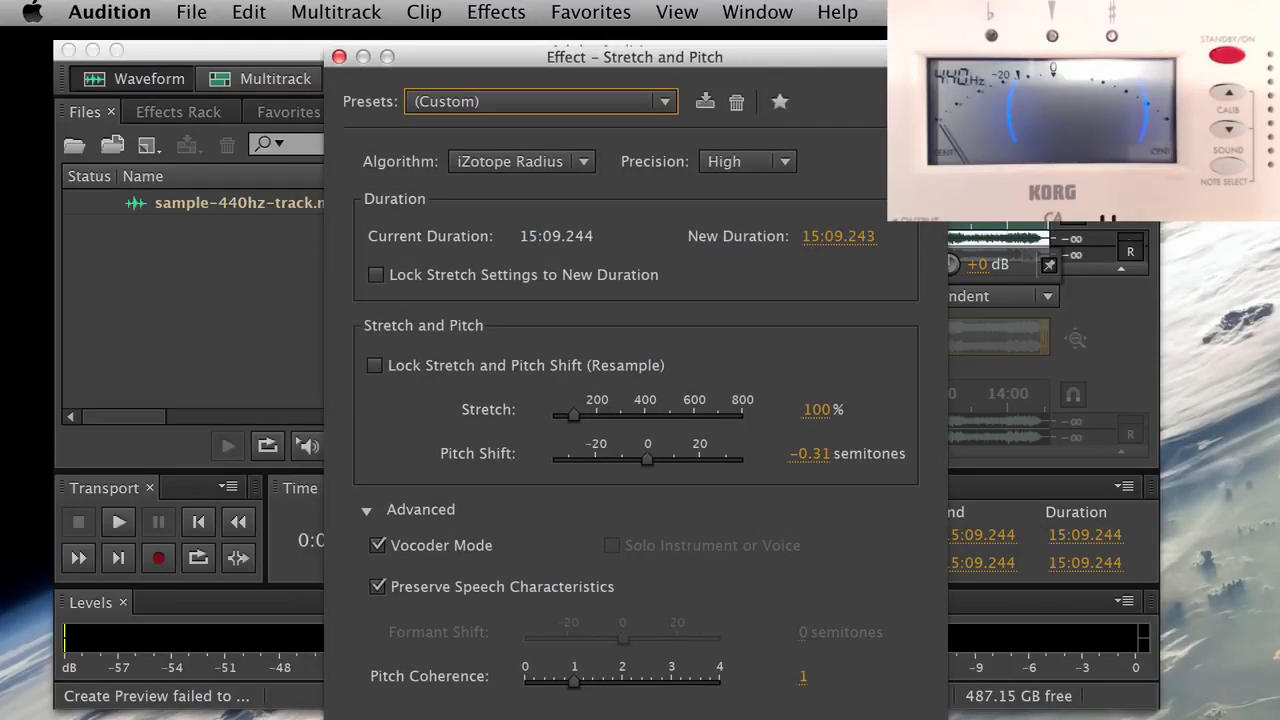
left_click_drag(946, 719, 938, 700)
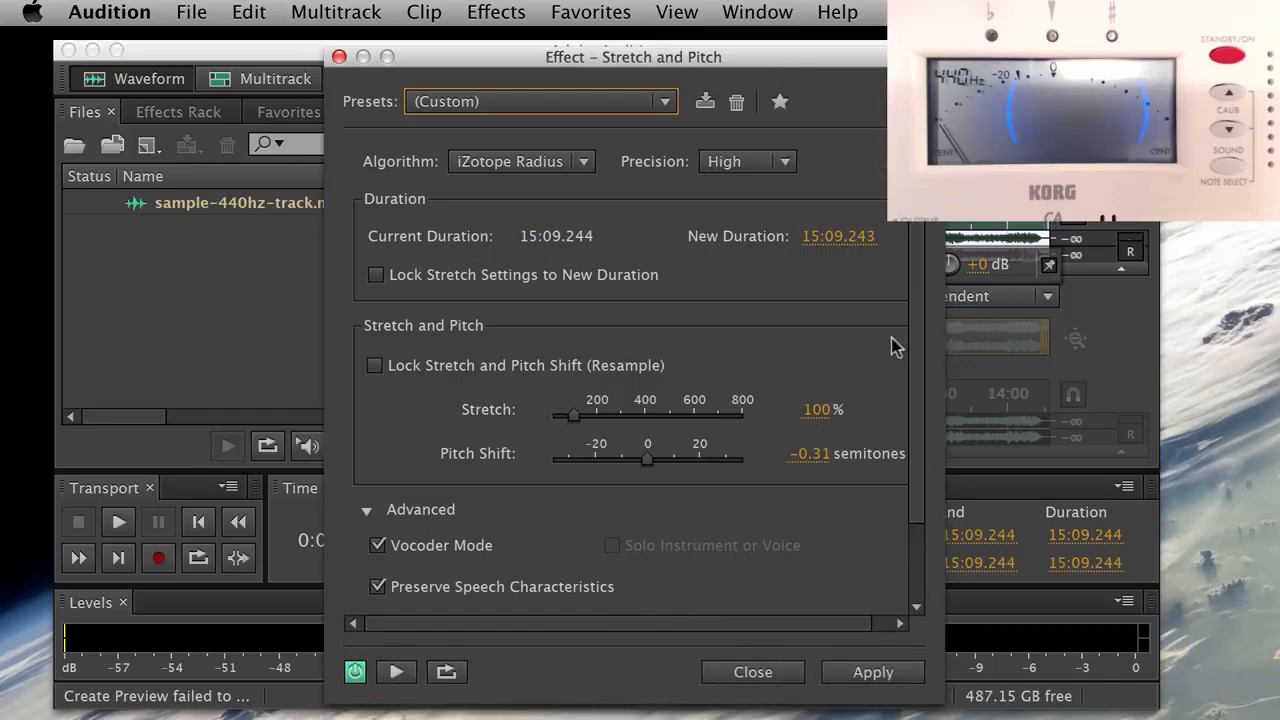
left_click_drag(843, 67, 850, 75)
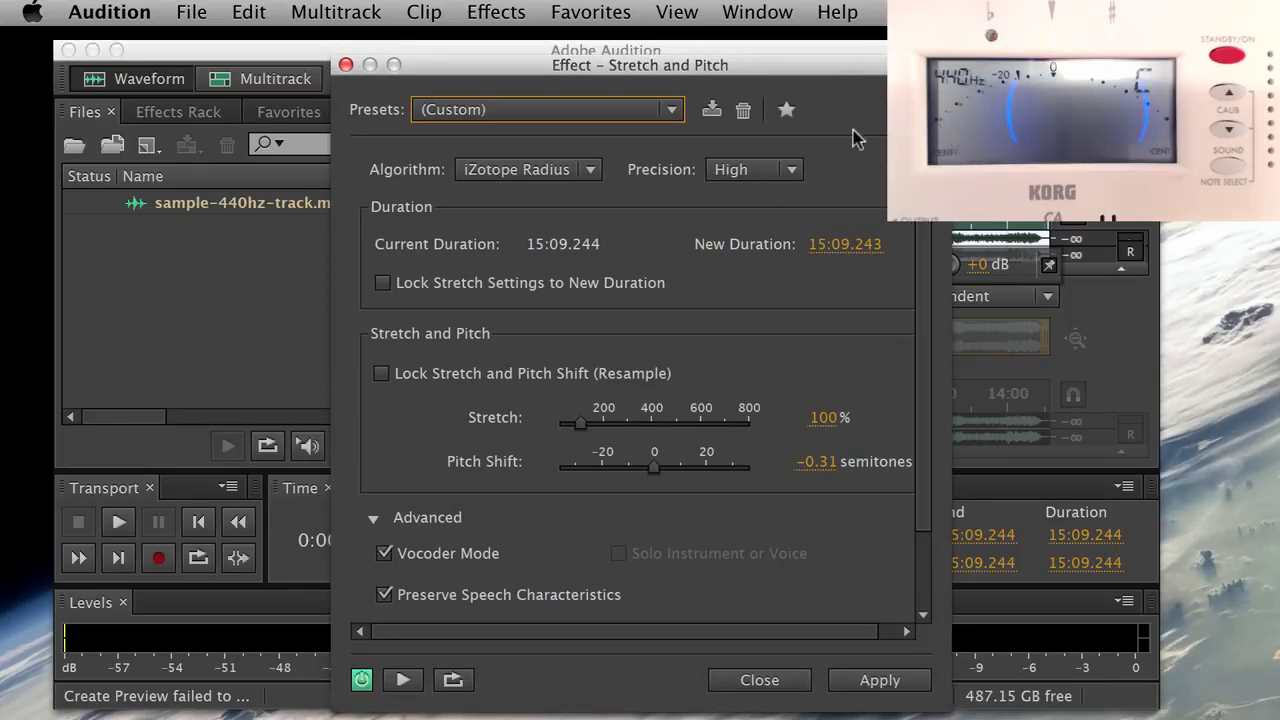
Set the effect's pitch shift to -0.31 semitones
scroll(855, 372, "down", 3)
scroll(855, 372, "down", 2)
scroll(855, 371, "up", 2)
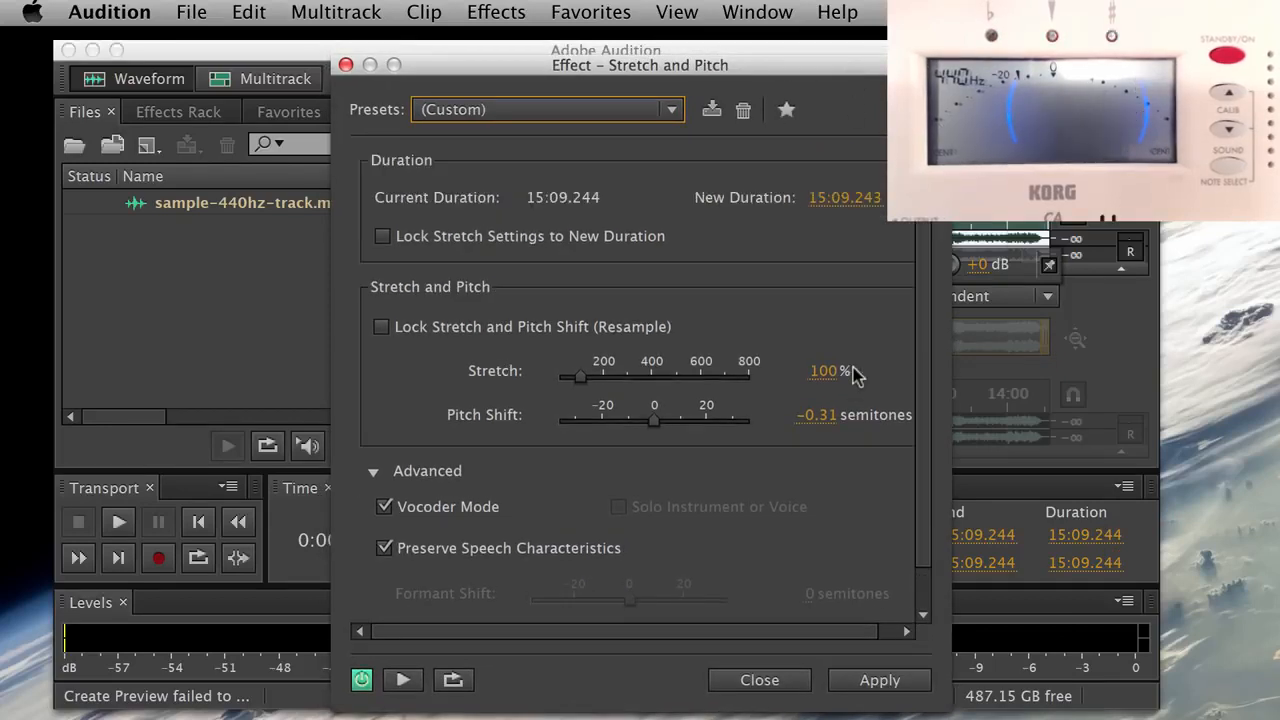
left_click(822, 418)
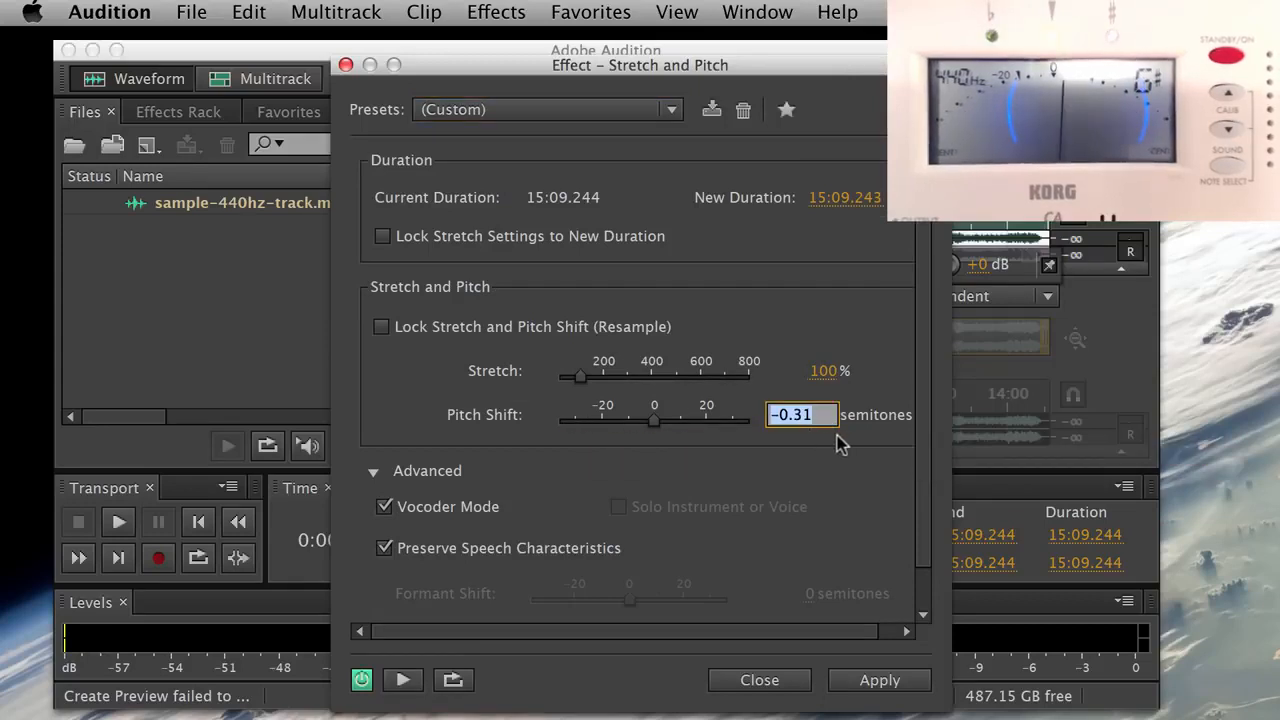
type("-")
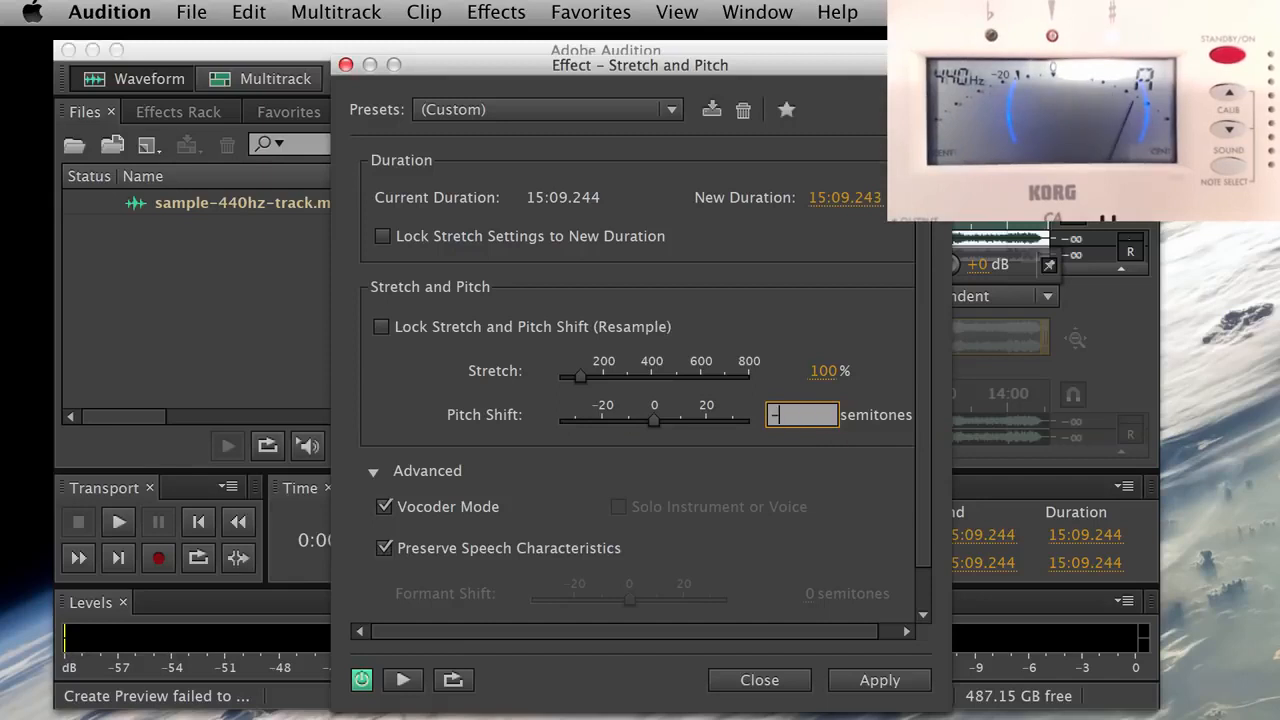
type("0.")
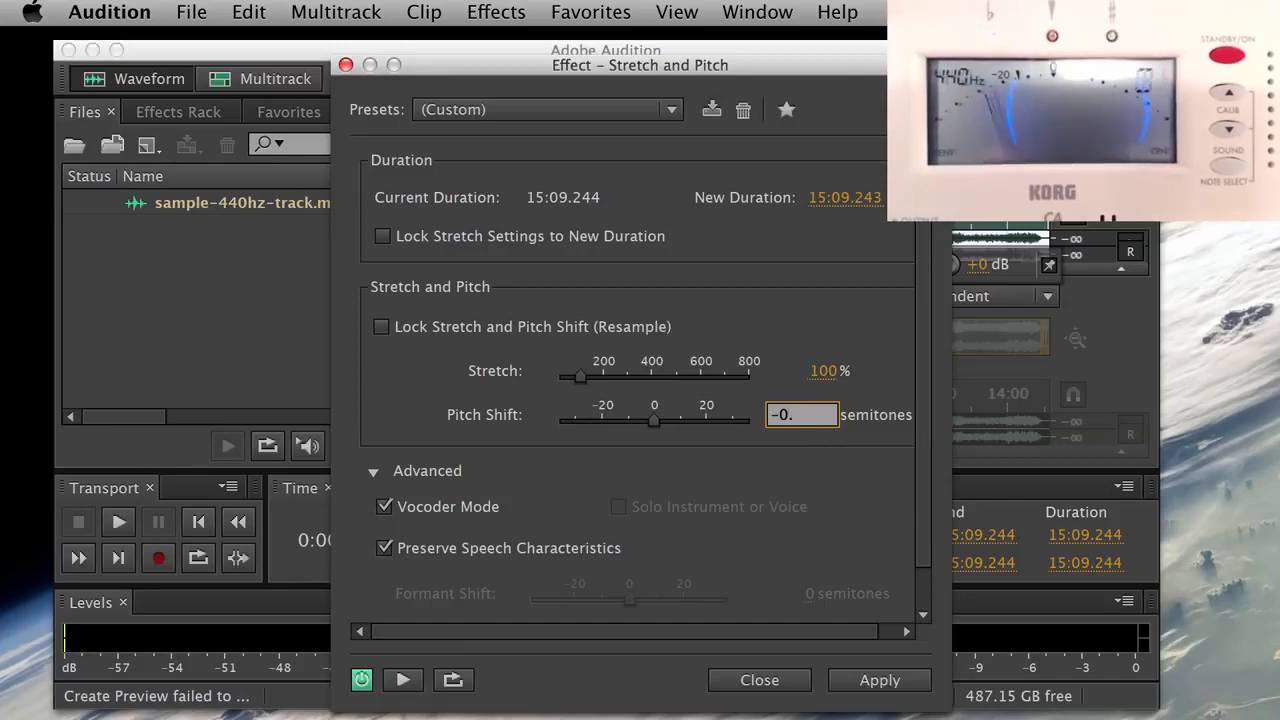
type("31")
key("Return")
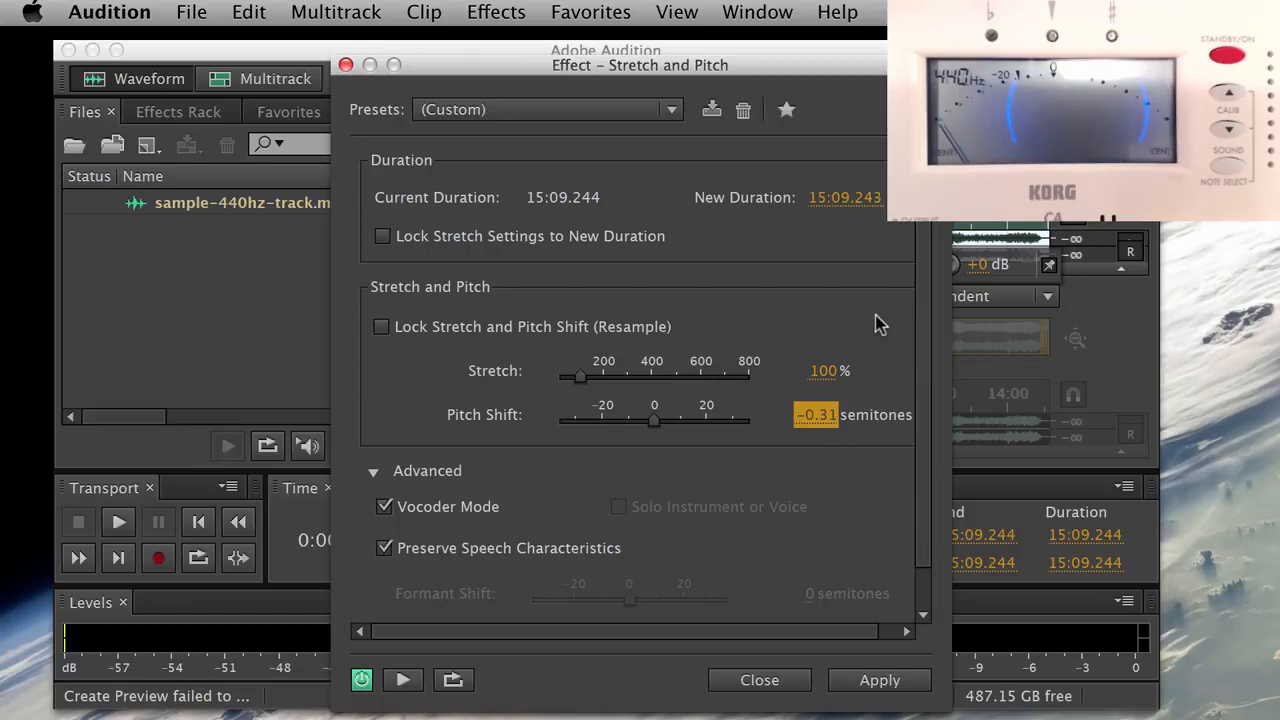
Choose iZotope Radius as the algorithm and keep the precision at High for the Stretch and Pitch effect
scroll(875, 325, "up", 2)
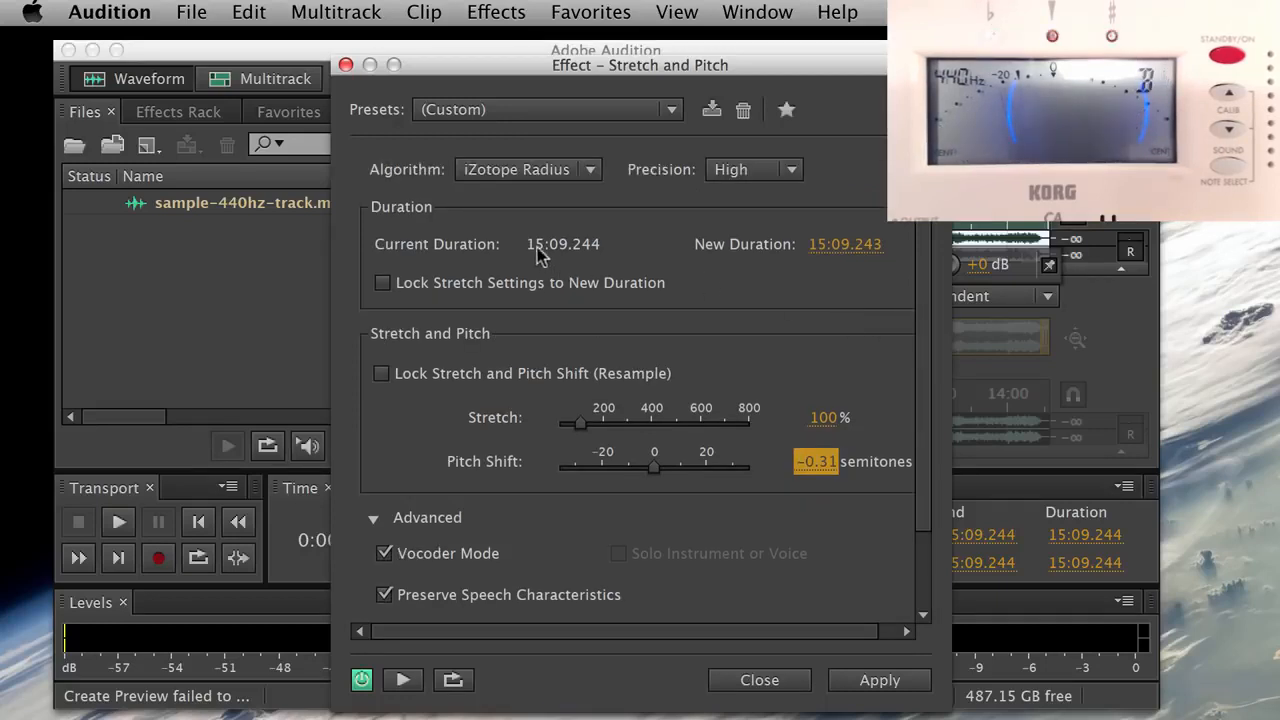
mouse_move(553, 190)
left_click(596, 175)
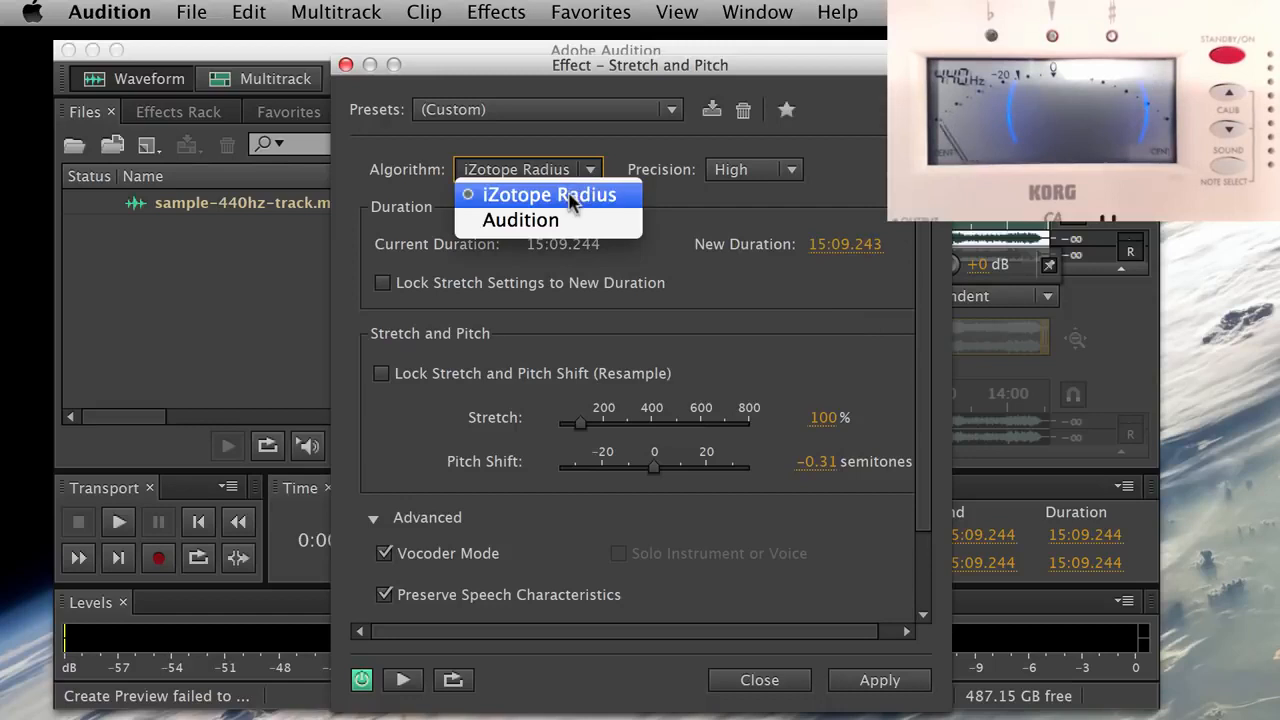
left_click(572, 197)
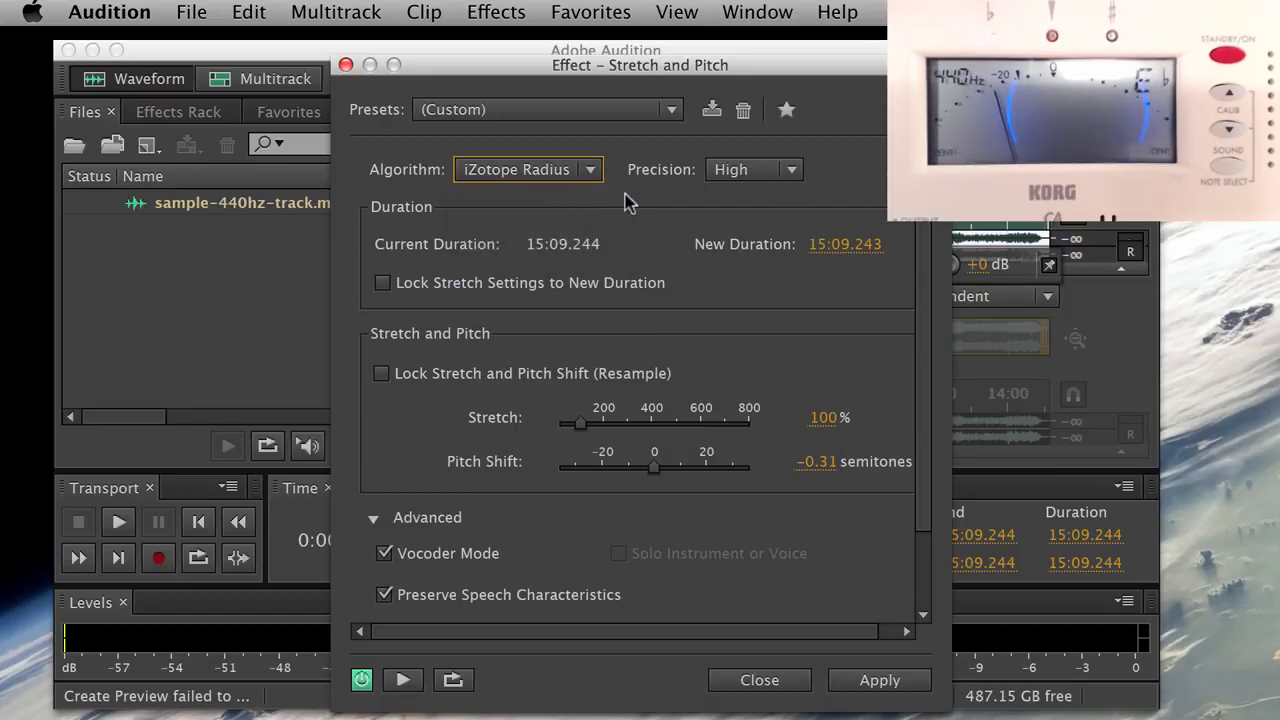
left_click(792, 173)
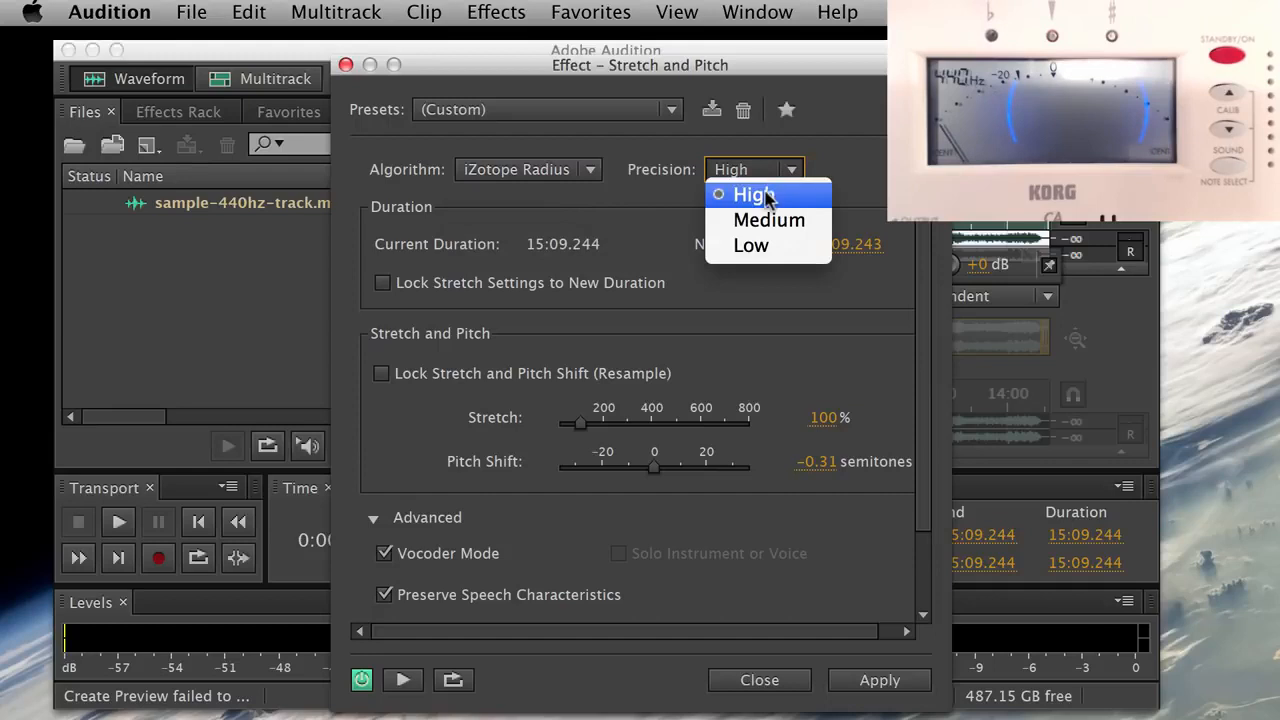
left_click(878, 176)
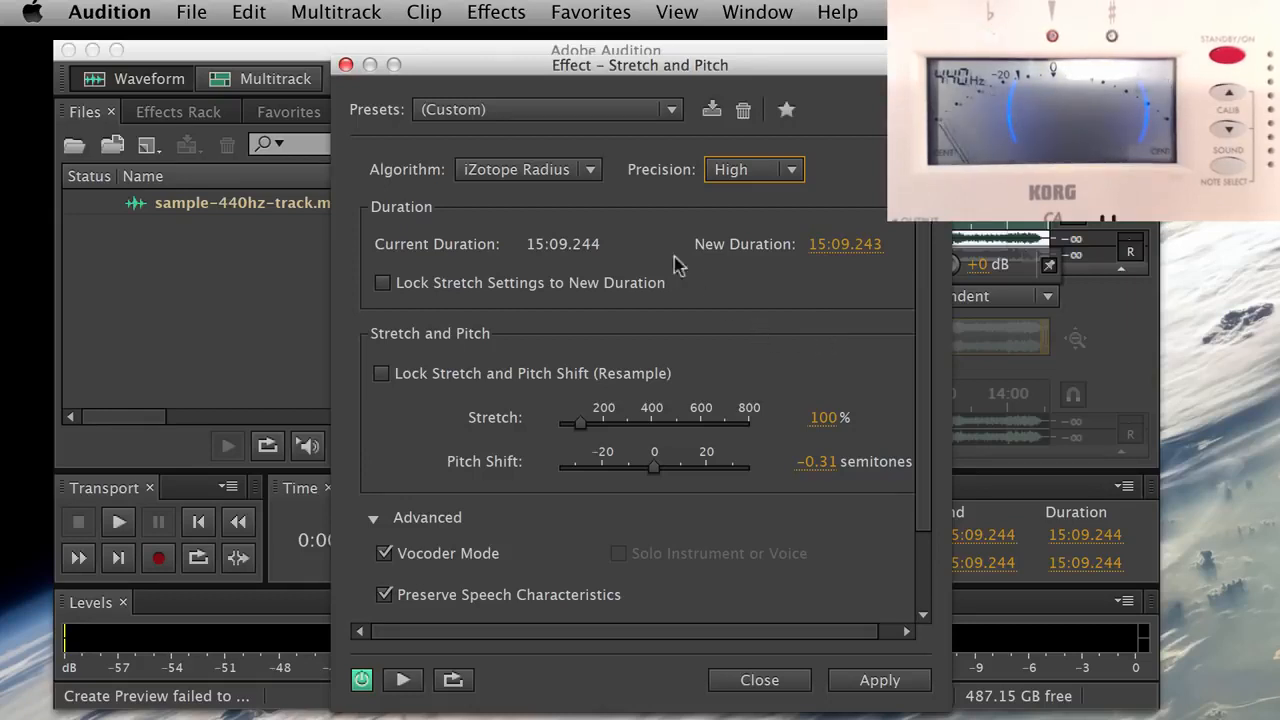
left_click(592, 170)
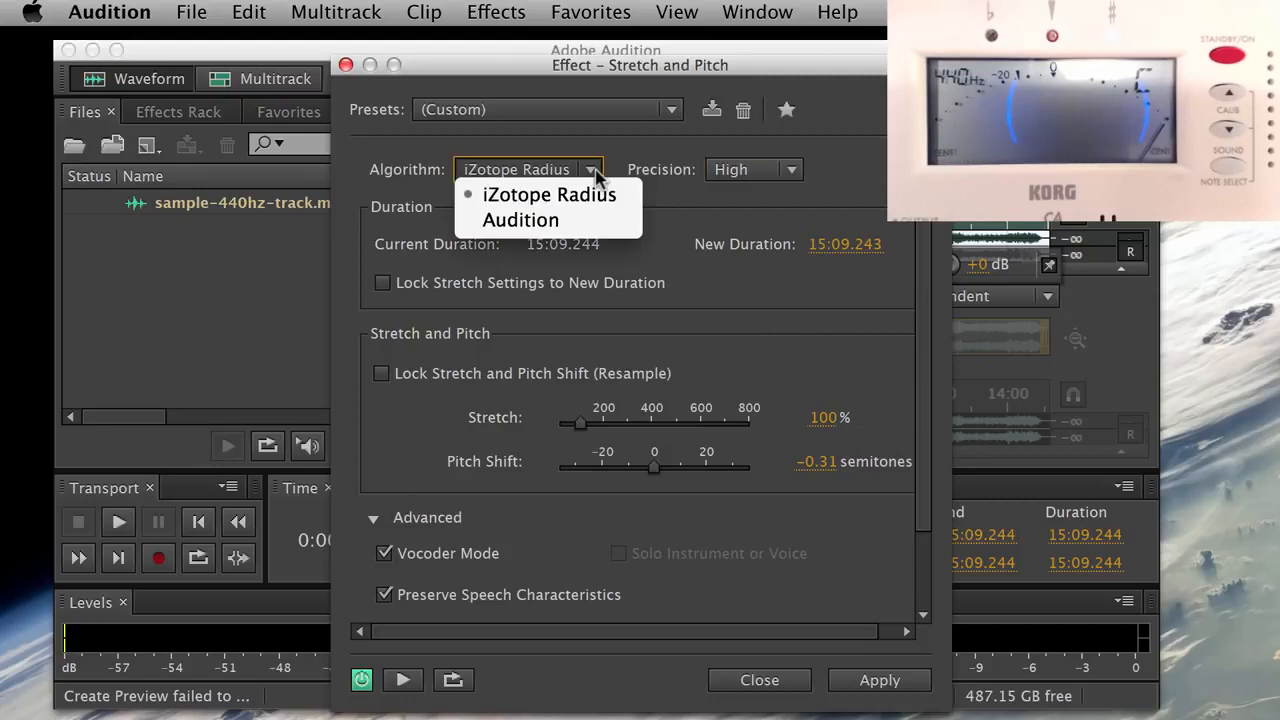
left_click(818, 202)
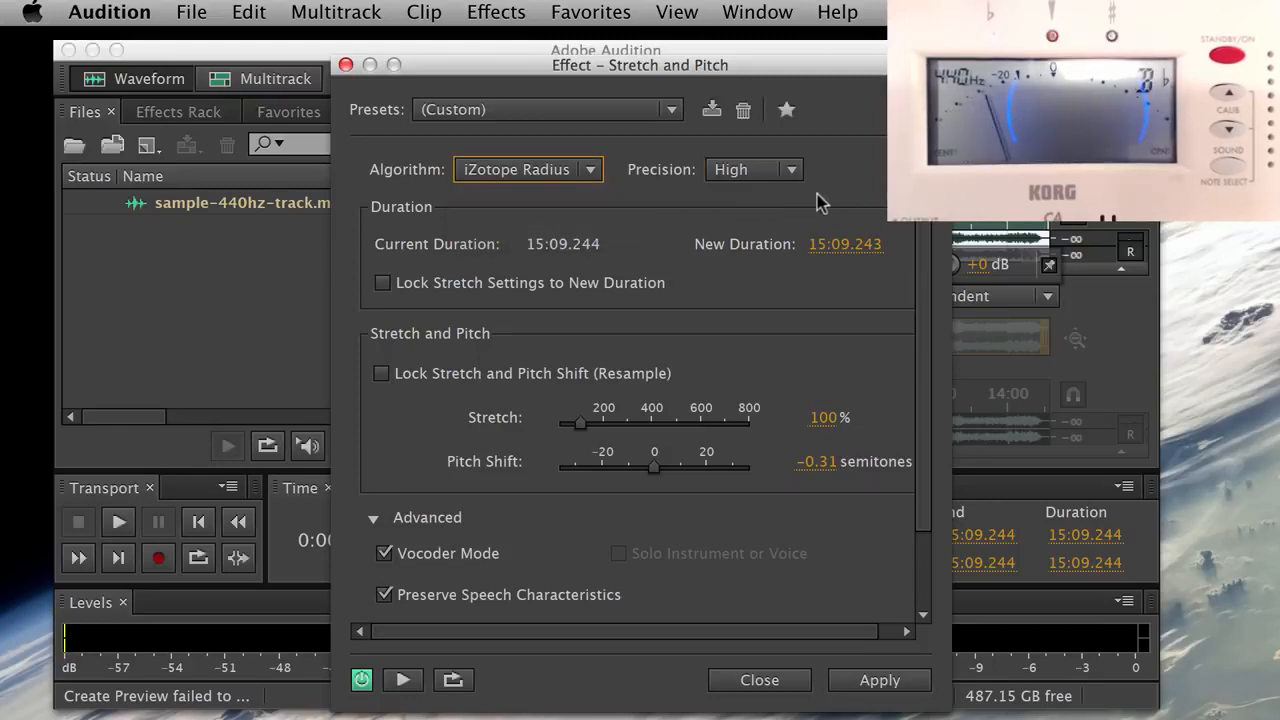
left_click(791, 172)
left_click(866, 196)
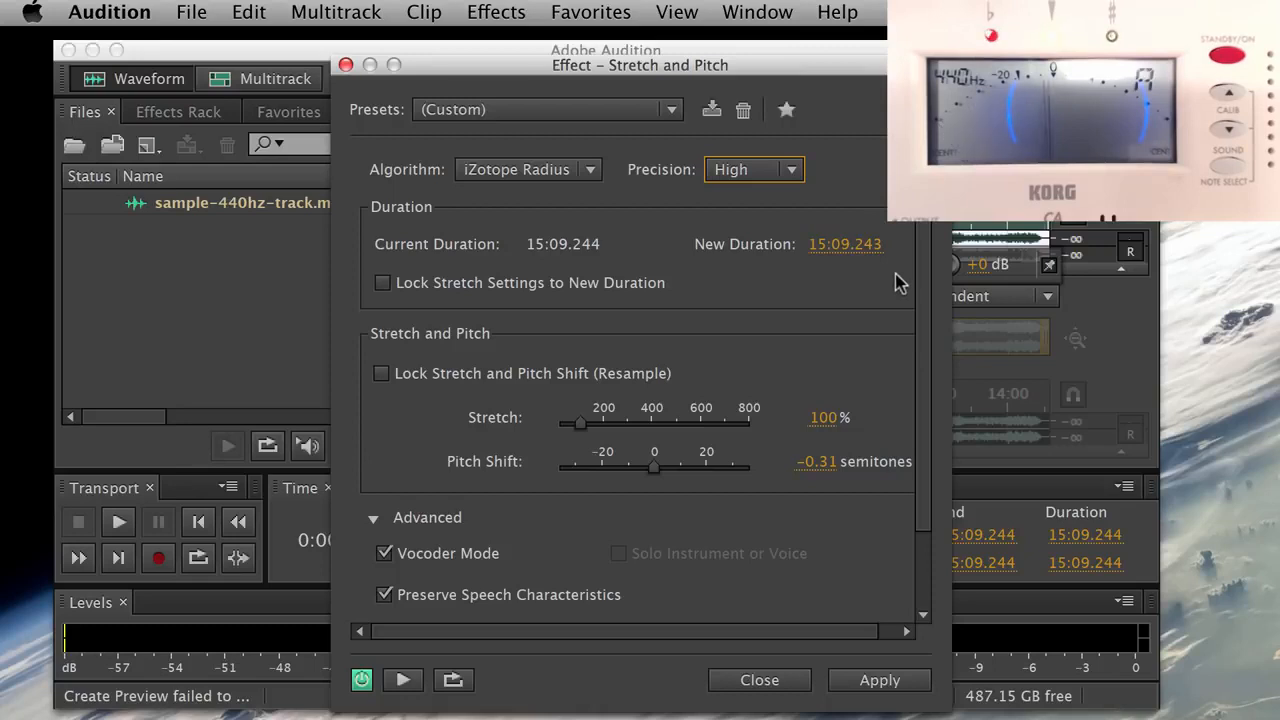
scroll(897, 283, "down", 3)
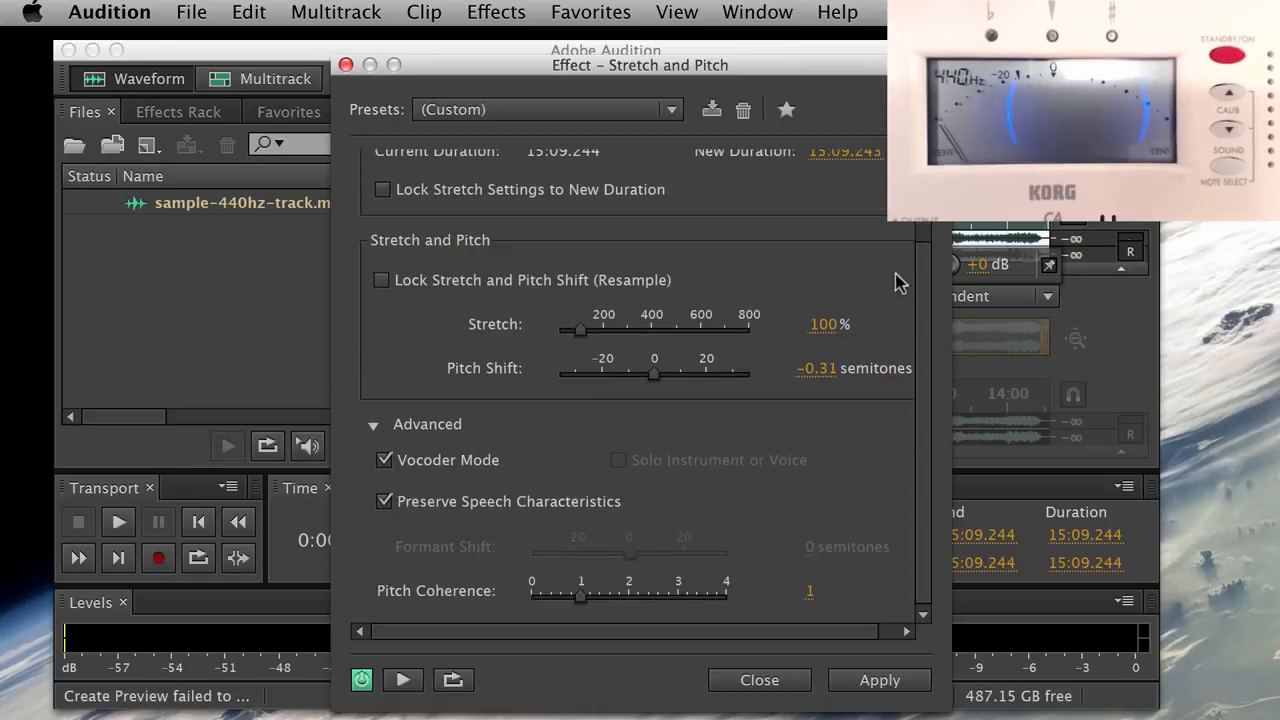
Apply the Stretch and Pitch effect to the track and hide the Preview Editor
scroll(897, 283, "up", 3)
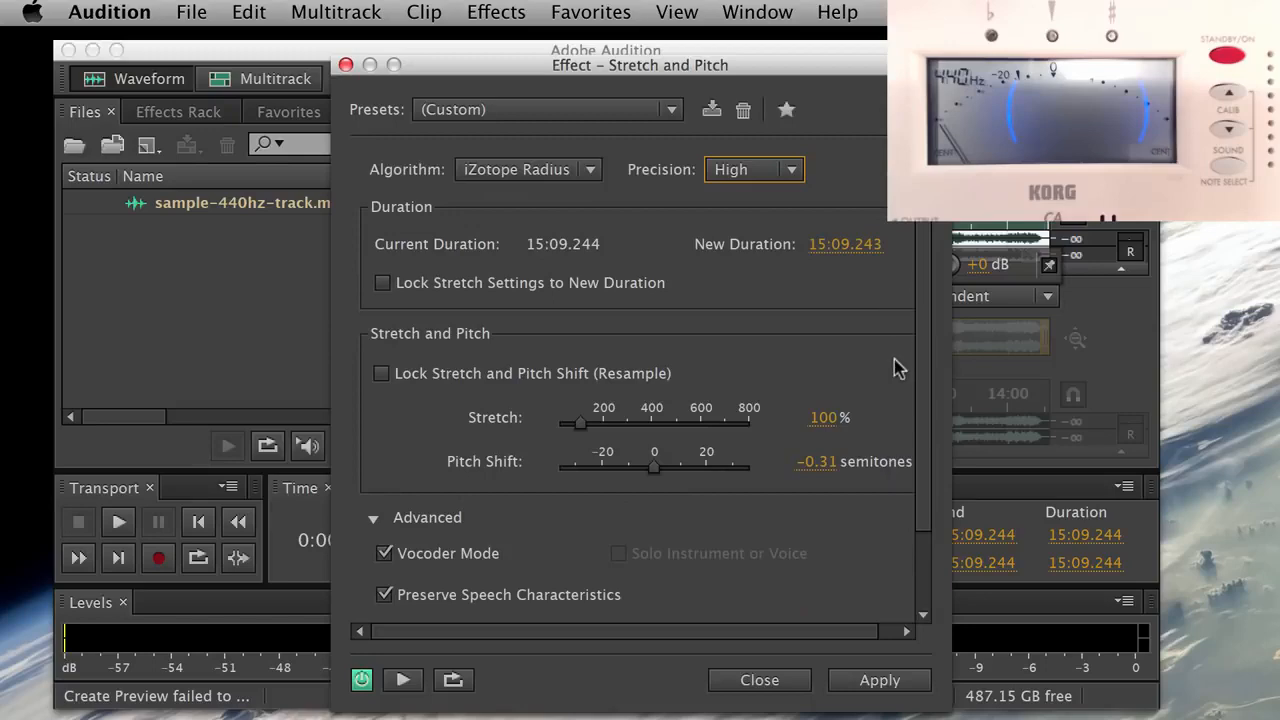
left_click(880, 680)
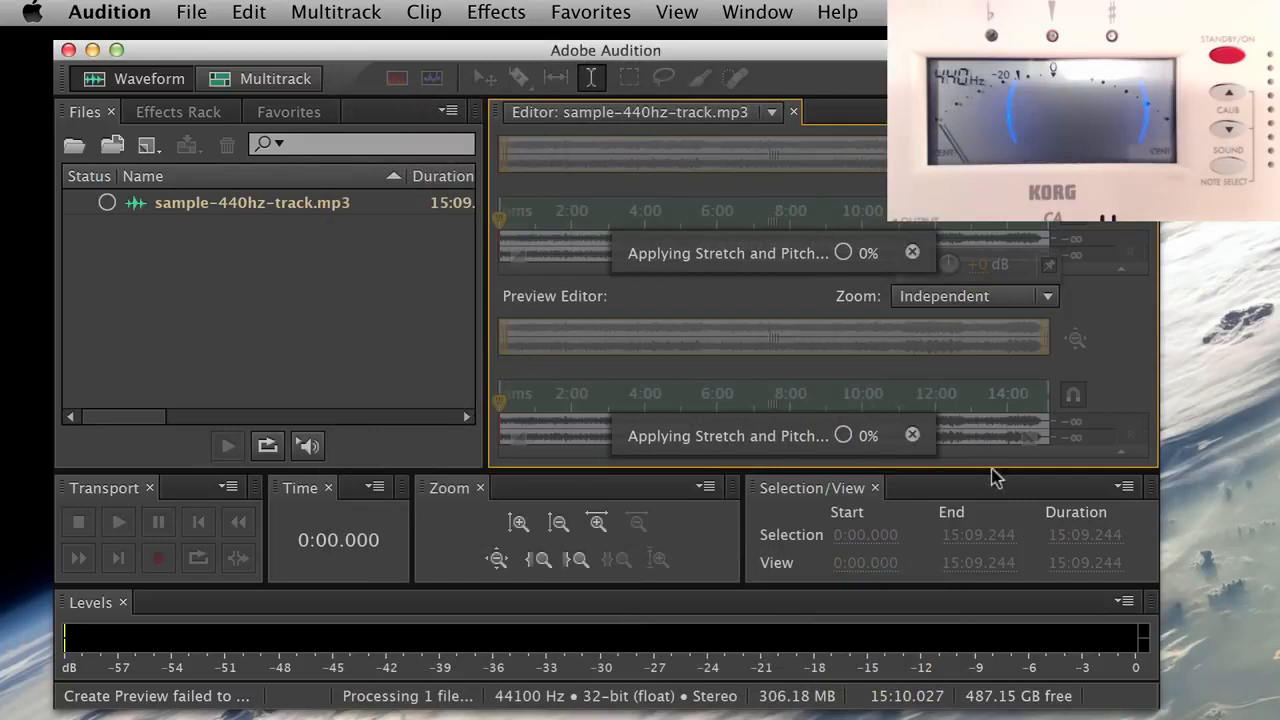
left_click(676, 12)
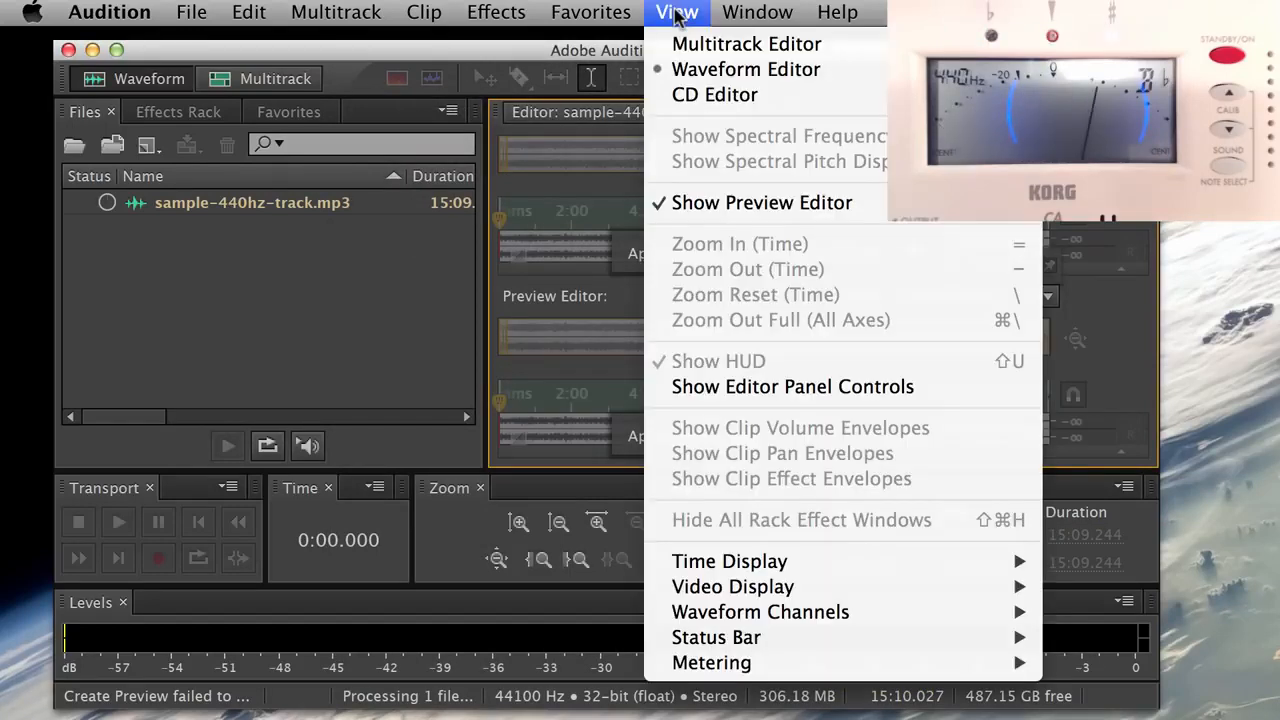
left_click(700, 204)
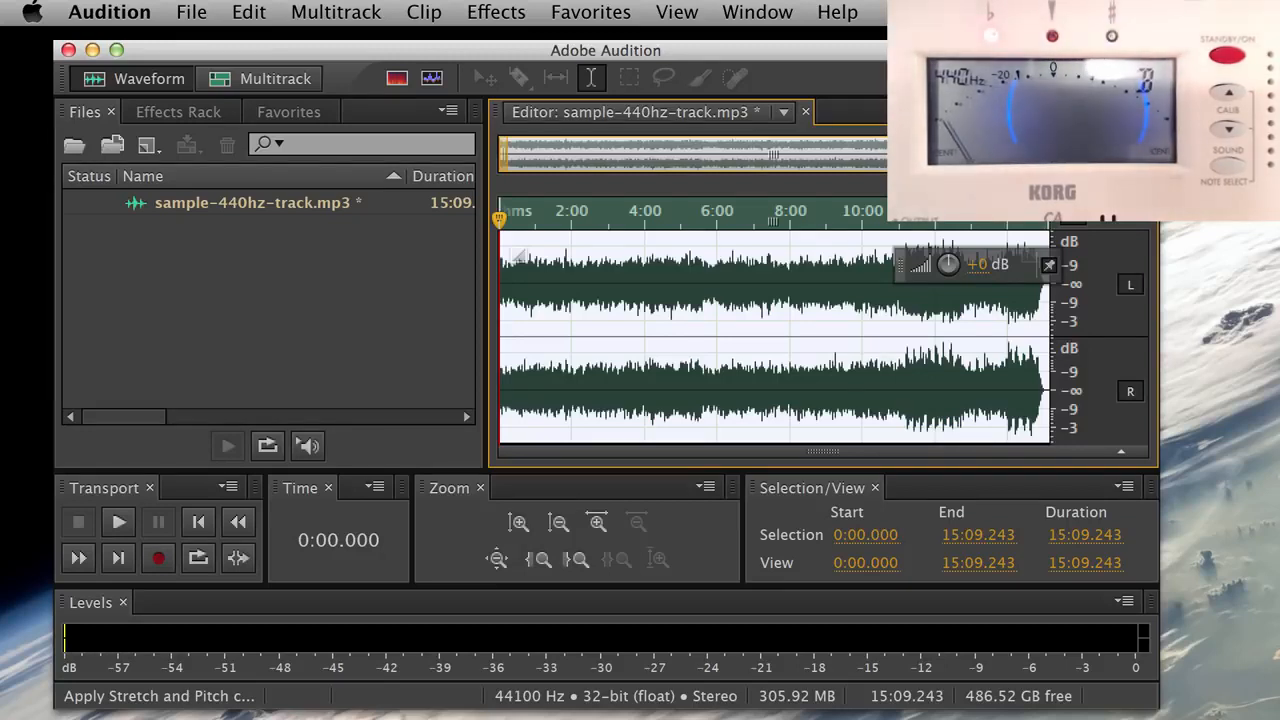
Play two short stretches of the pitch-shifted track from its start and reselect the entire track
key("space")
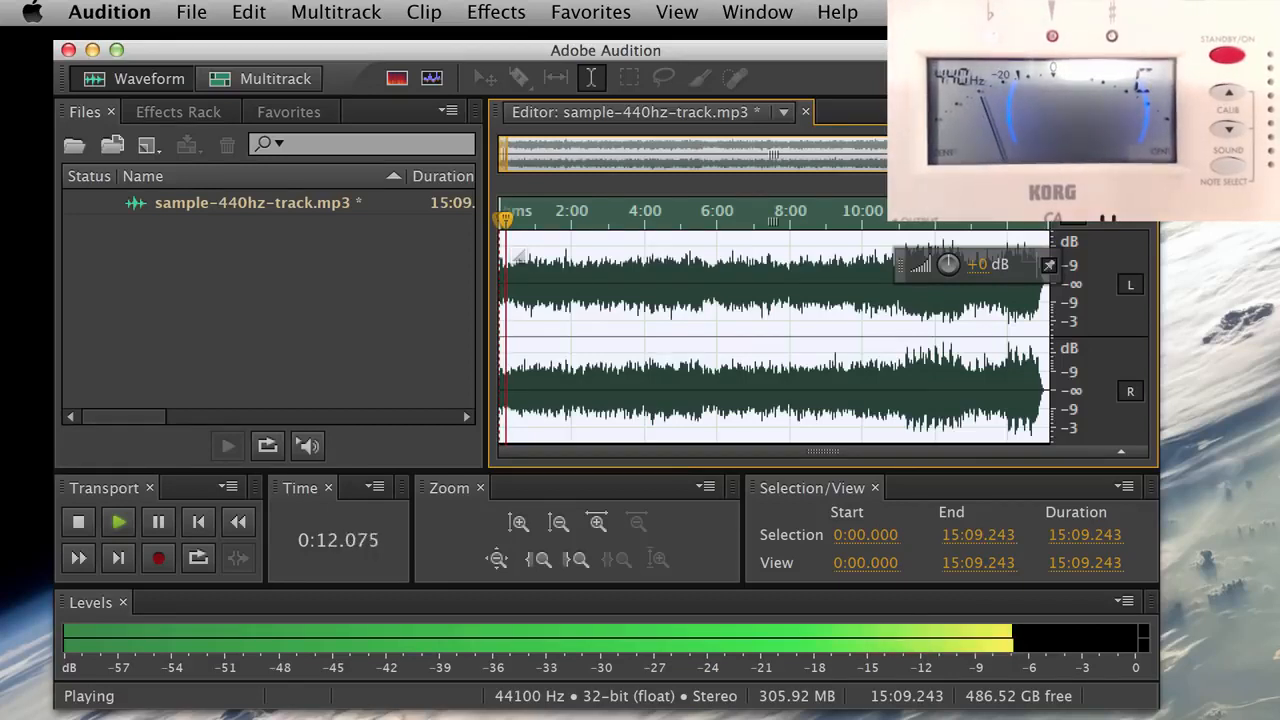
key("space")
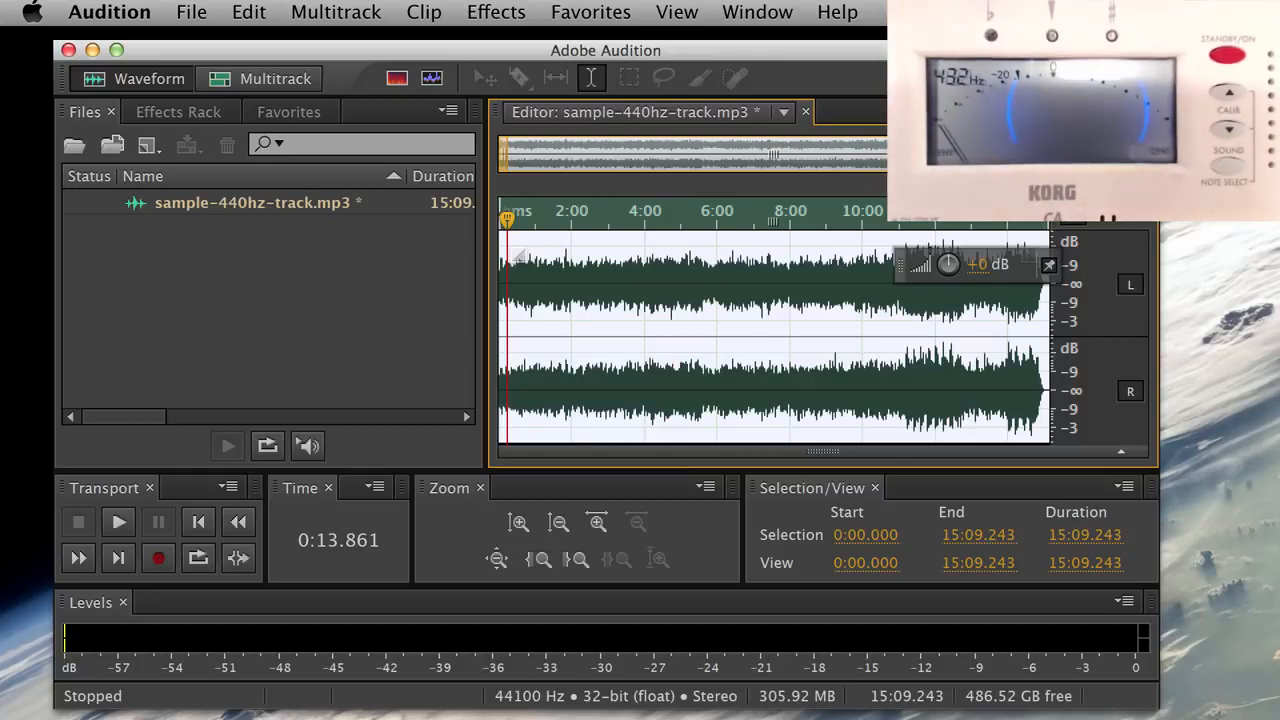
key("Home")
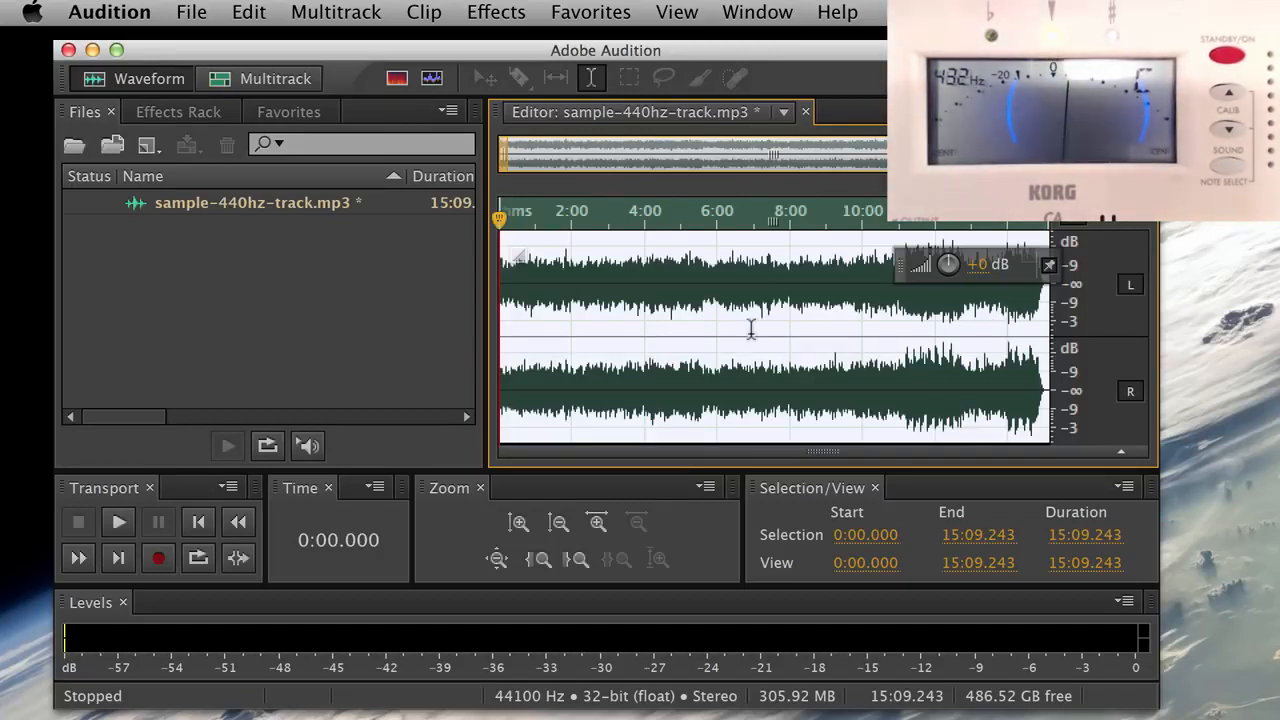
key("space")
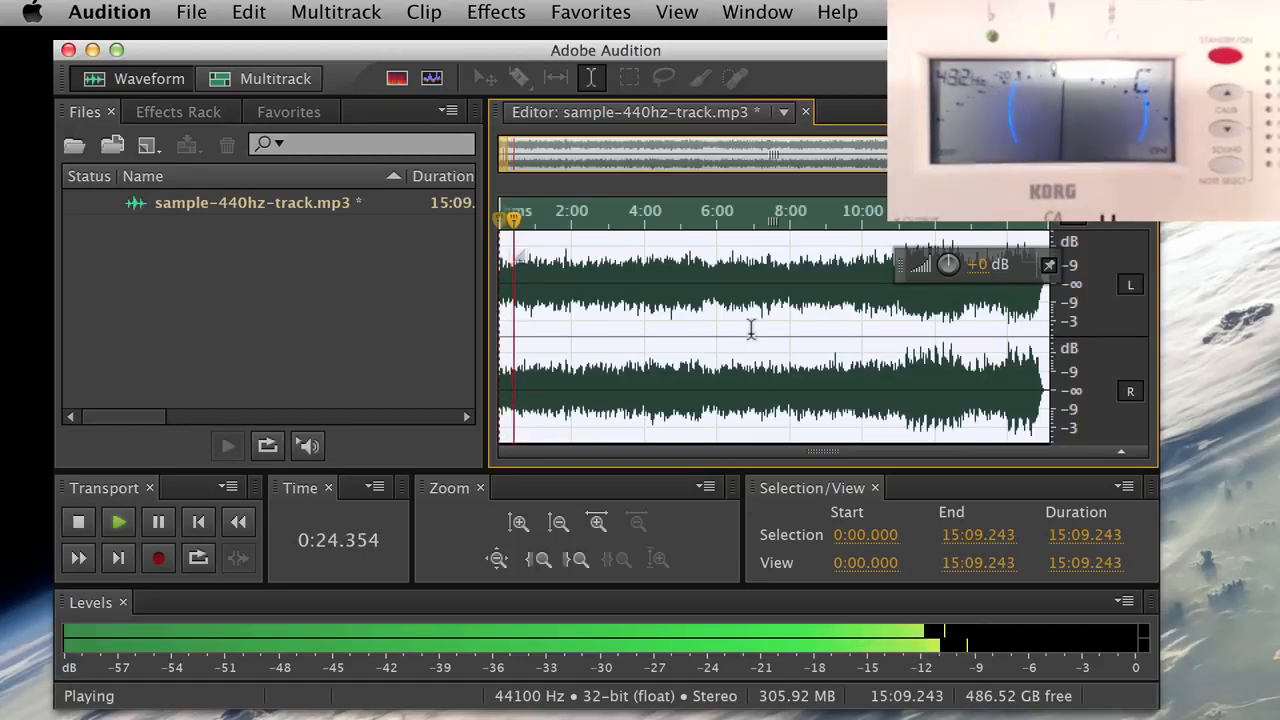
key("space")
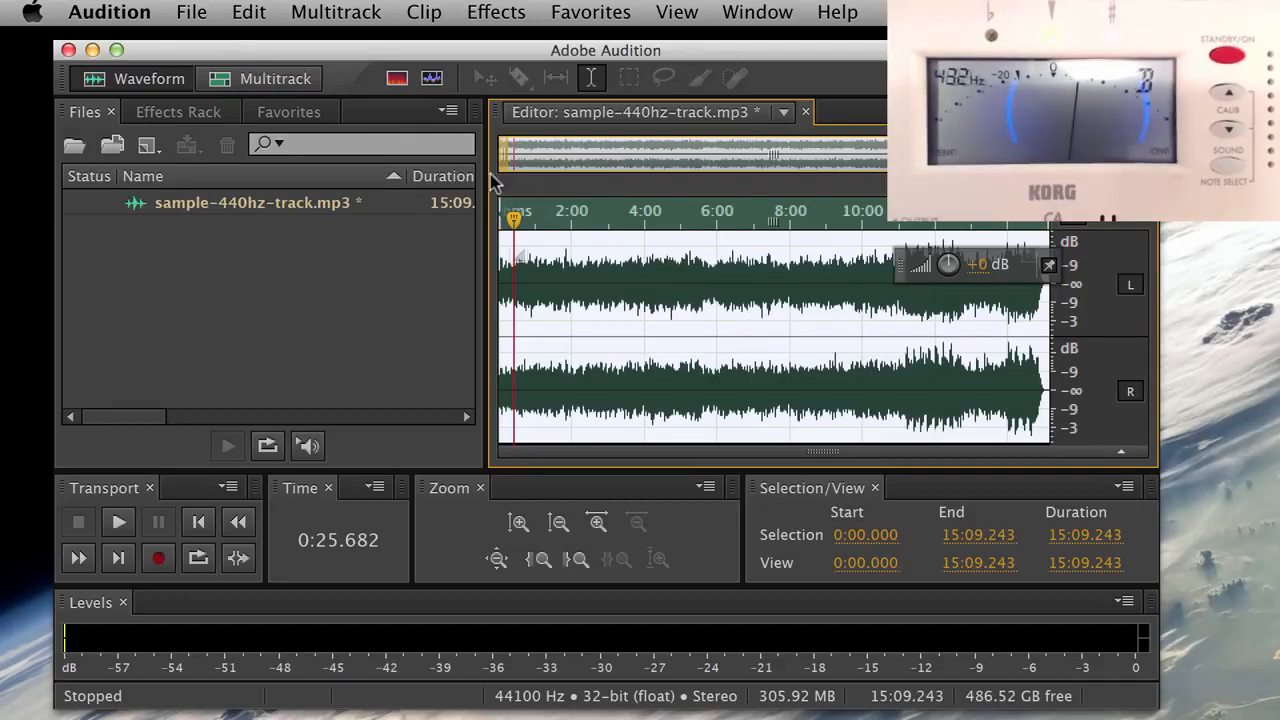
double_click(630, 272)
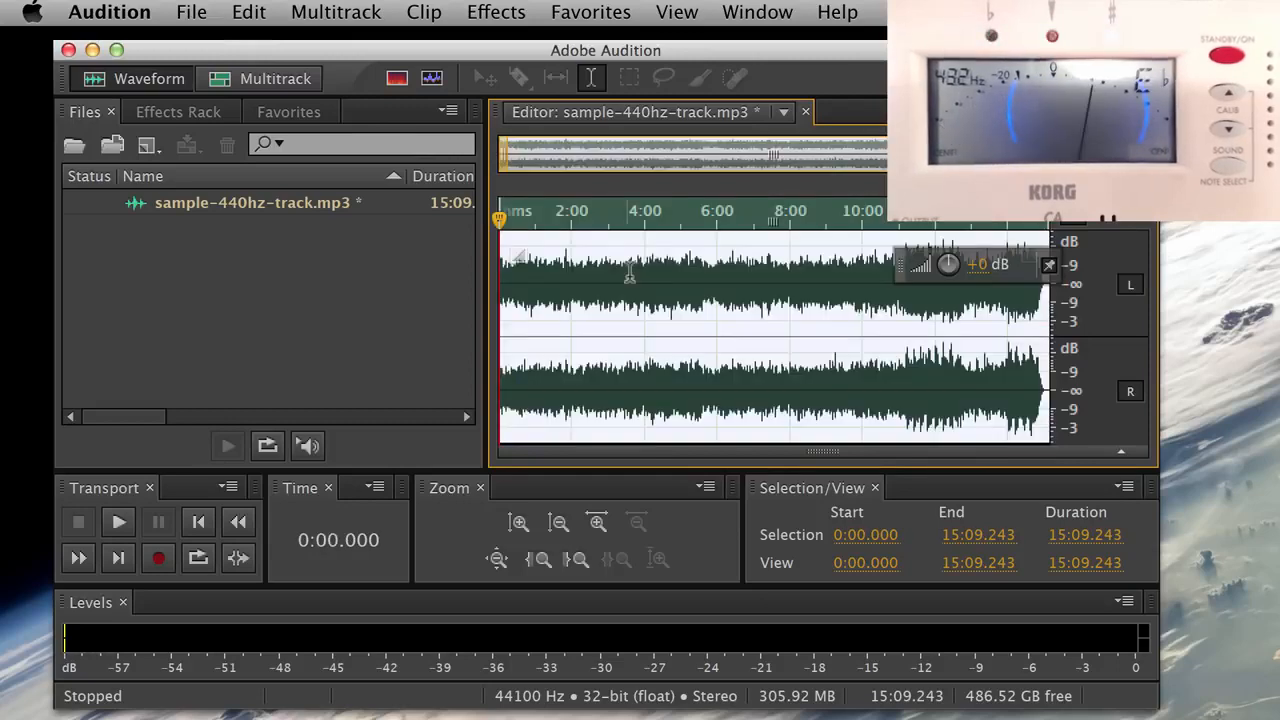
Examine the Save As options and the MP3 type and bitrate settings for the converted track, and leave without saving
left_click(190, 14)
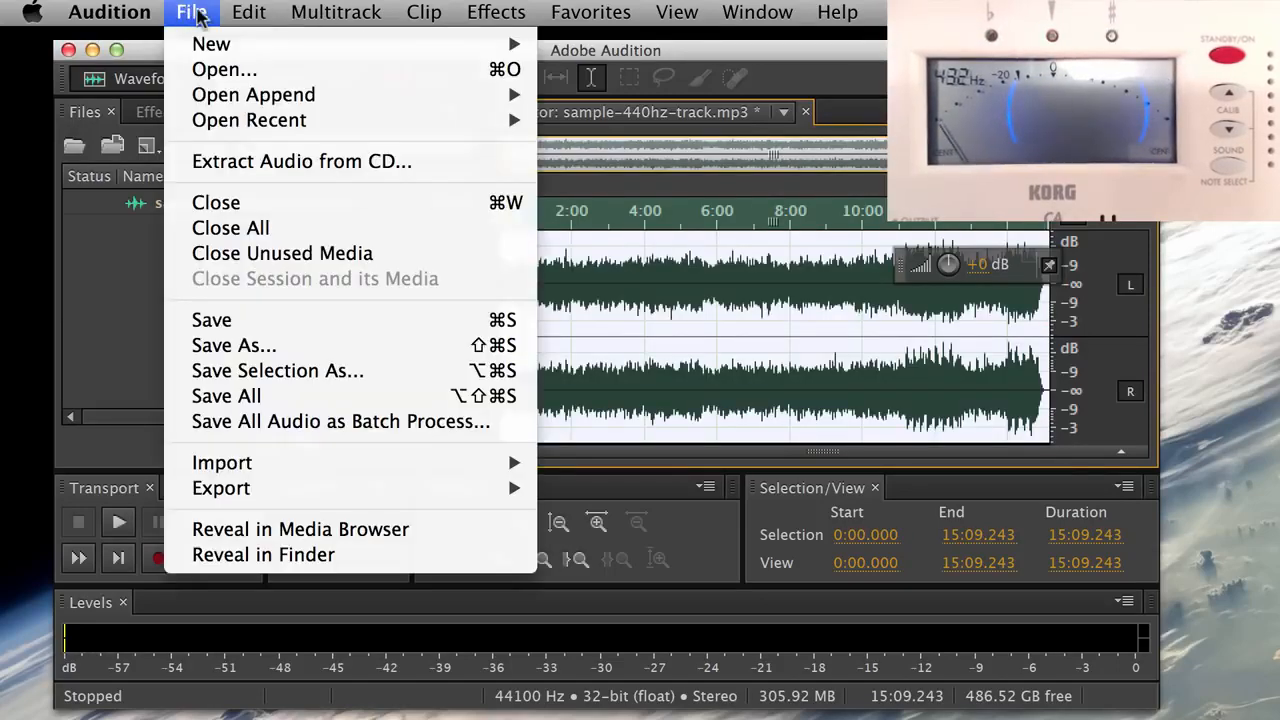
left_click(218, 346)
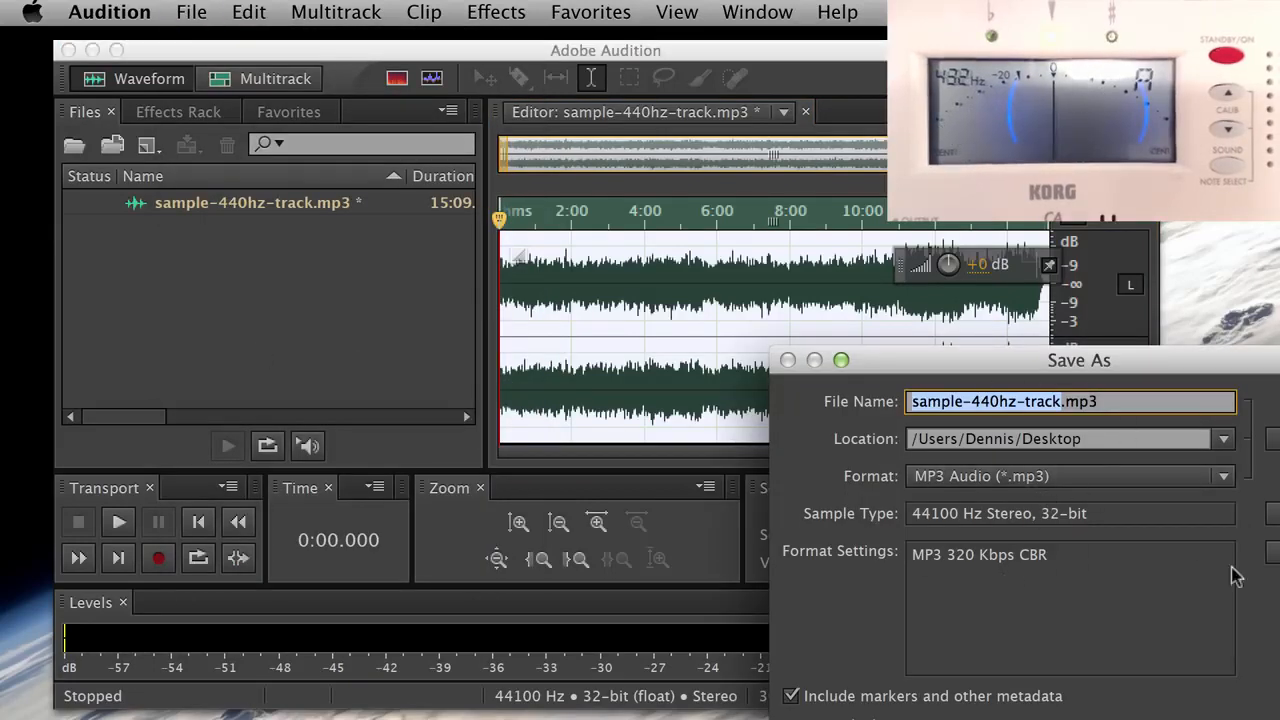
left_click_drag(1143, 375, 873, 264)
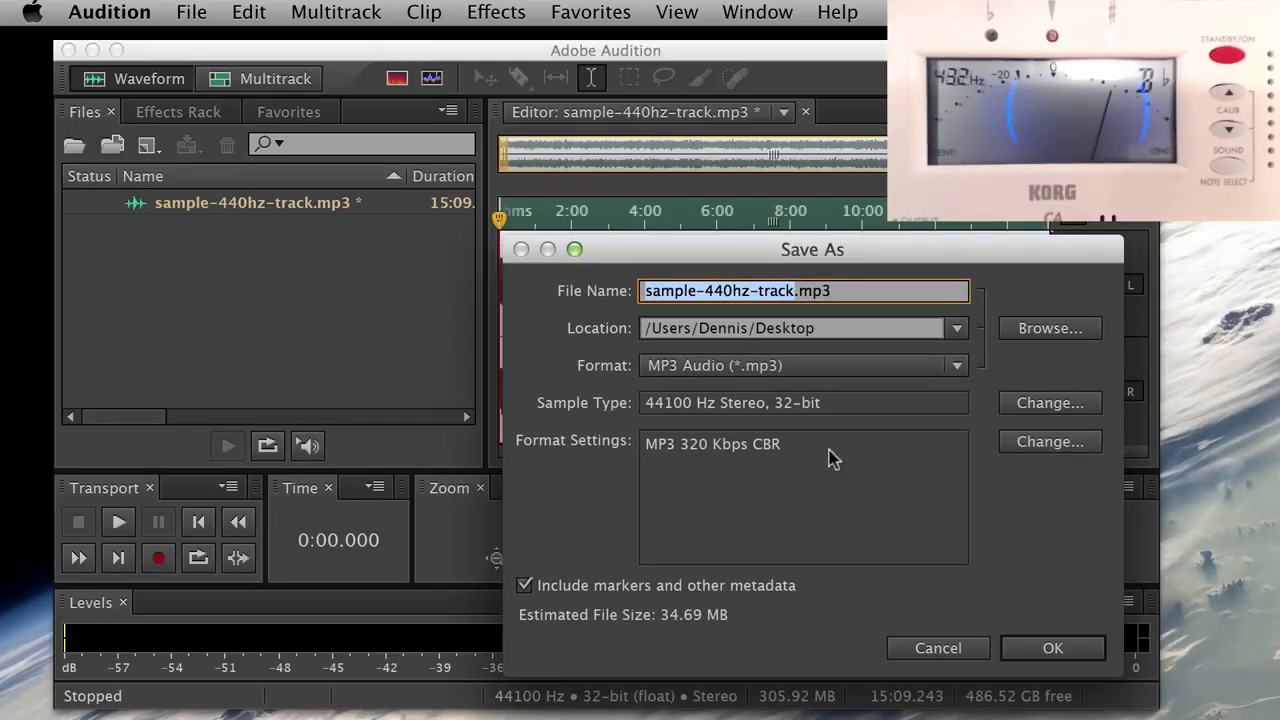
left_click(1047, 443)
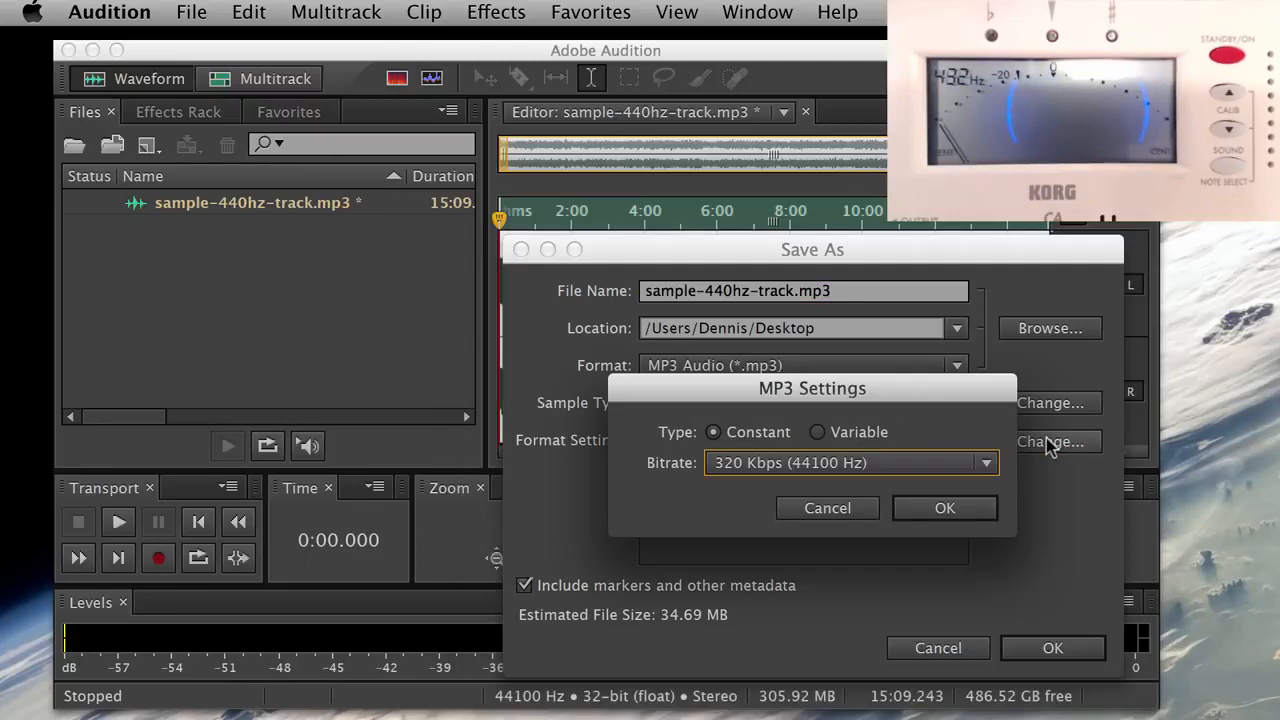
left_click(986, 463)
left_click(950, 452)
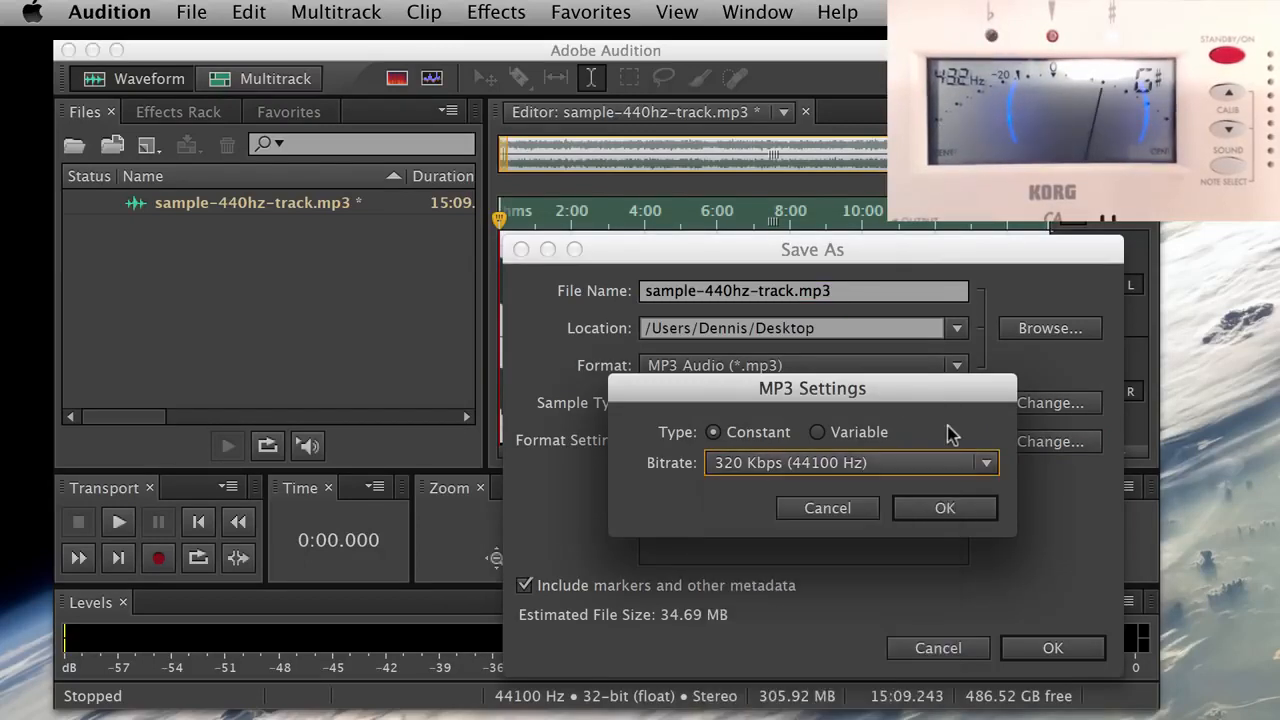
left_click(830, 508)
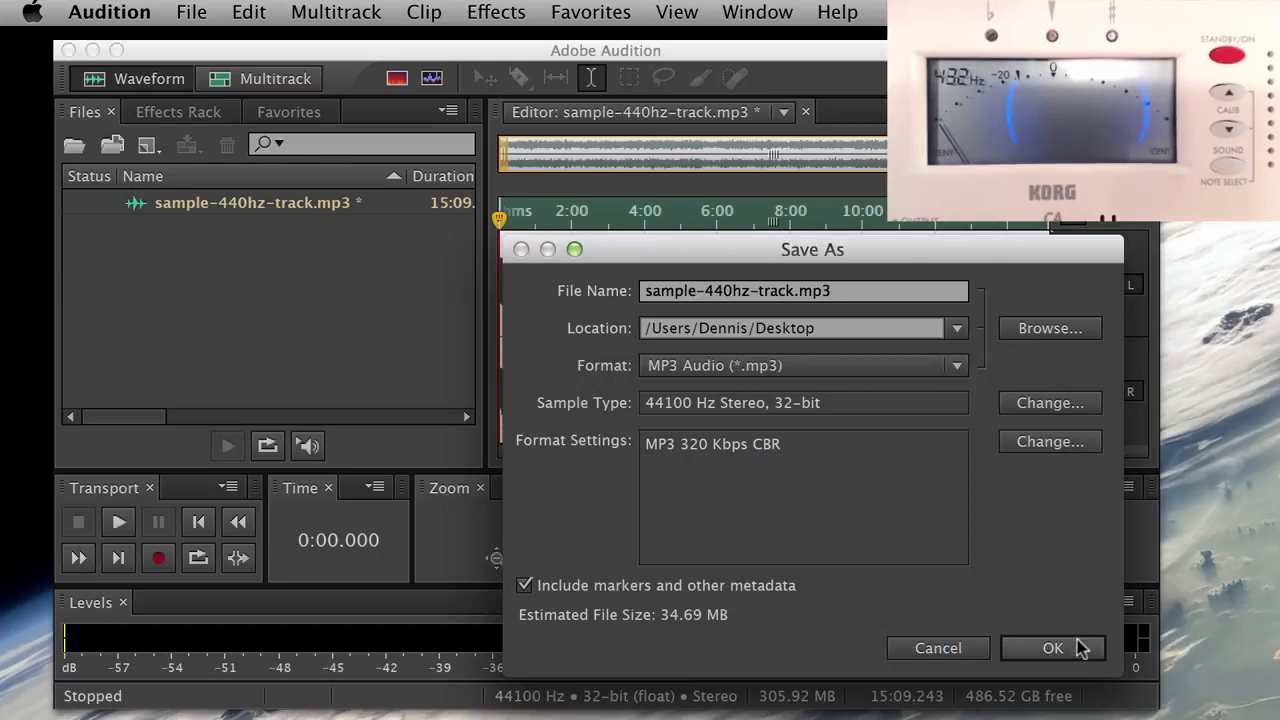
left_click(930, 649)
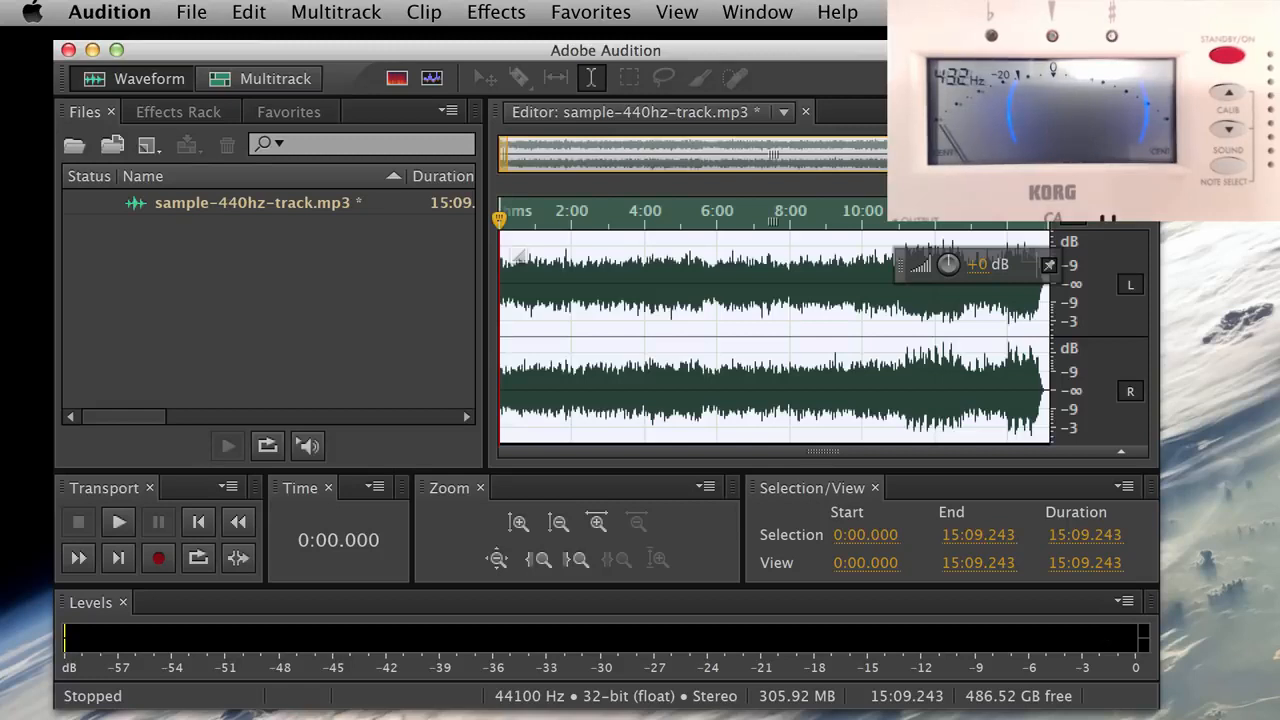
Switch to TextEdit
key("super+Tab")
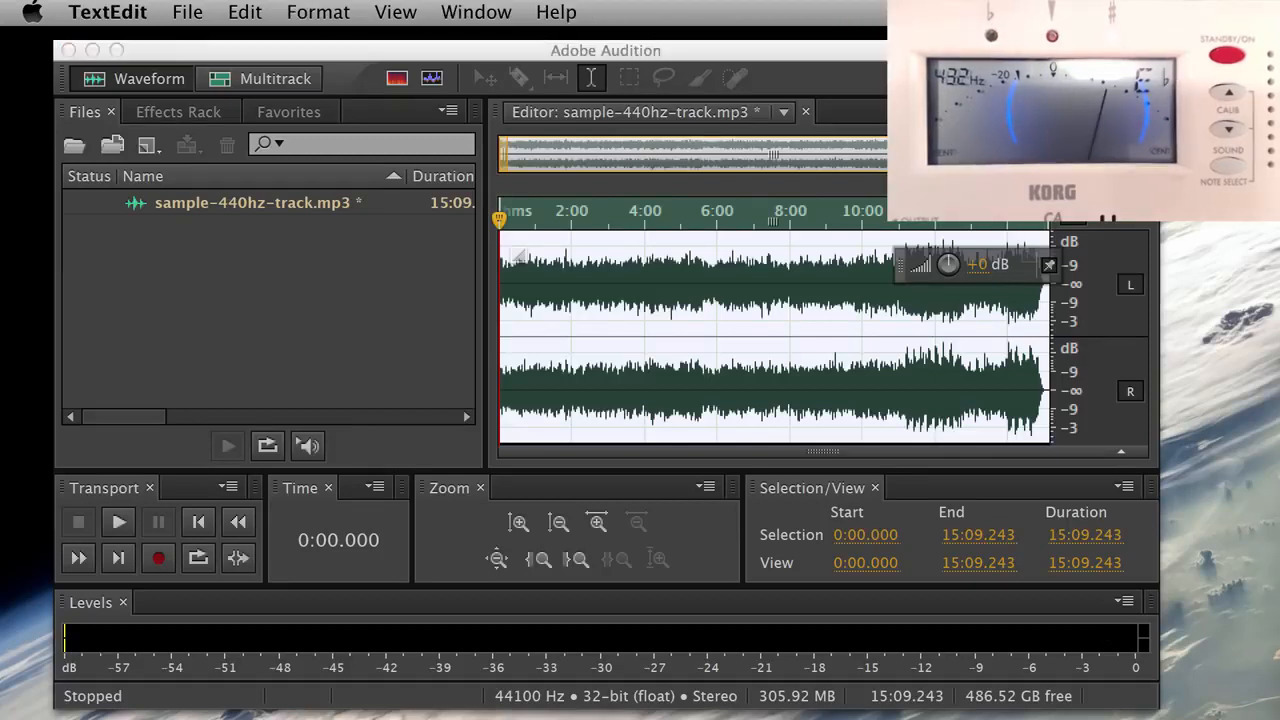